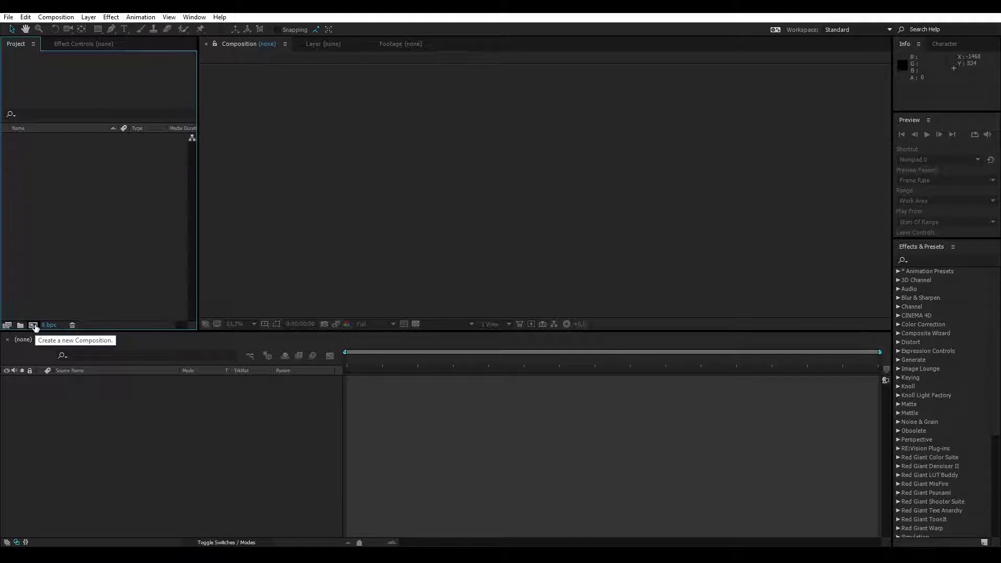
Step: Start a new composition and name it Udemy
{"action": "left_click", "coordinate": [33, 326]}
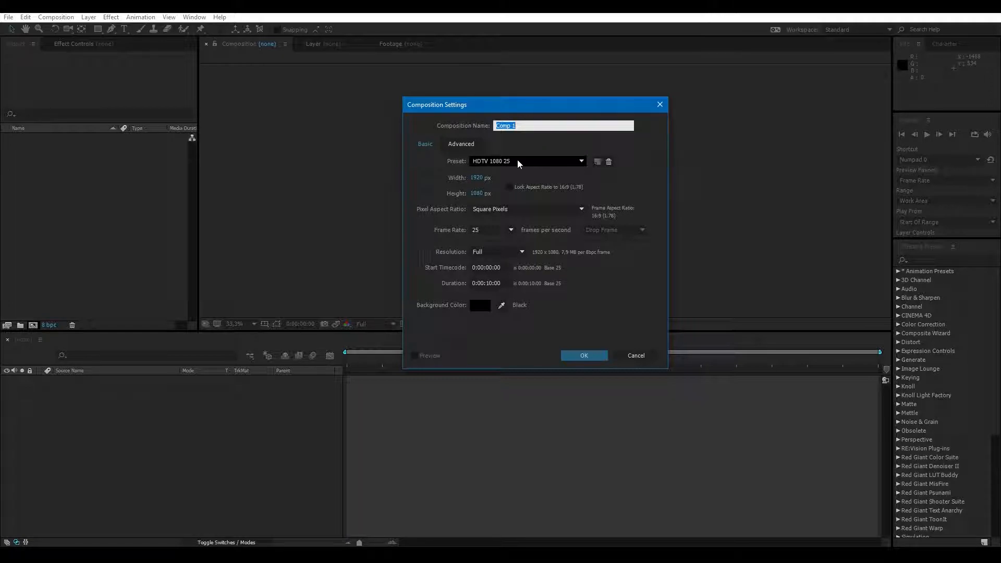
{"action": "left_click", "coordinate": [532, 123]}
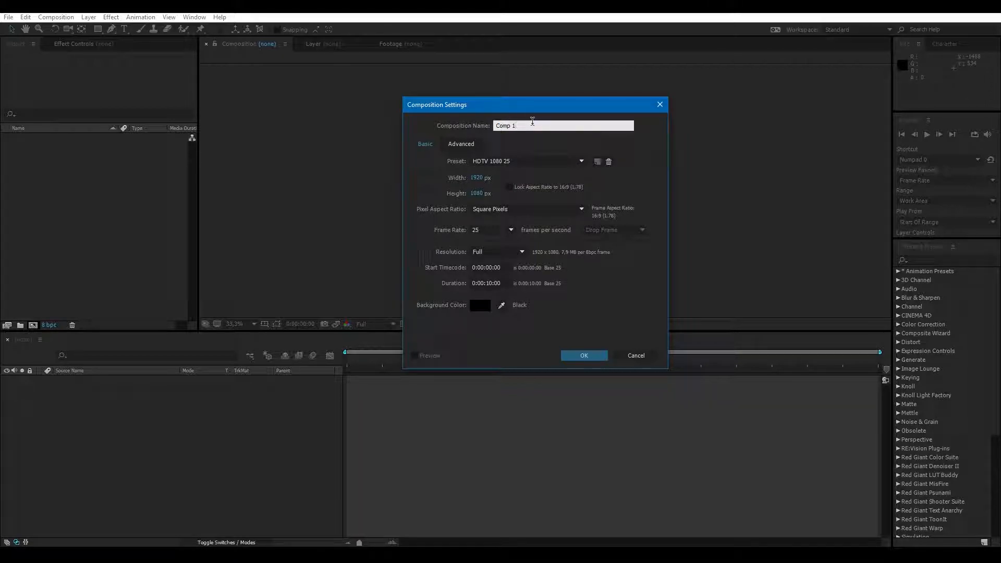
{"action": "left_click_drag", "start_coordinate": [528, 124], "coordinate": [476, 130]}
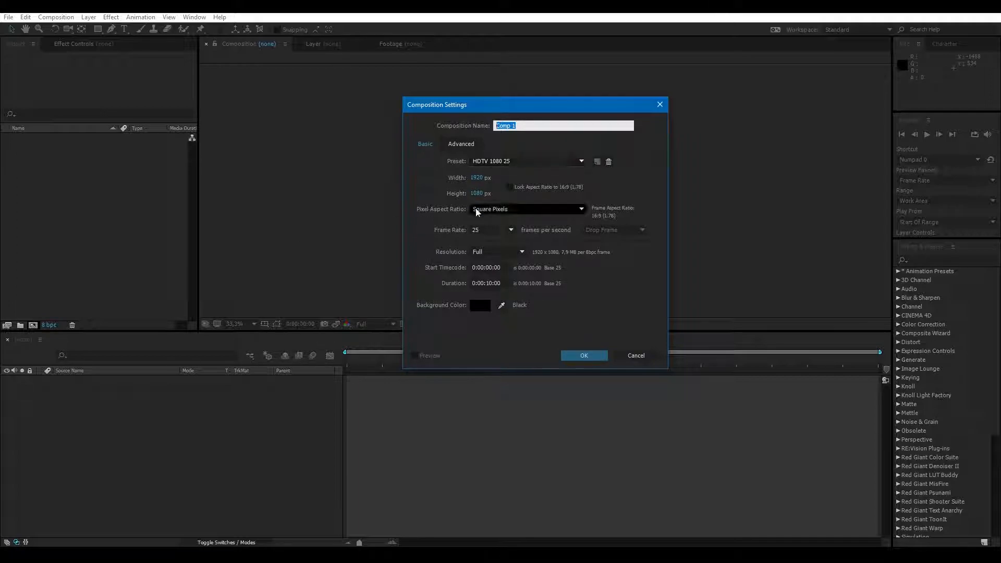
{"action": "left_click", "coordinate": [524, 128]}
{"action": "left_click_drag", "start_coordinate": [520, 127], "coordinate": [493, 131]}
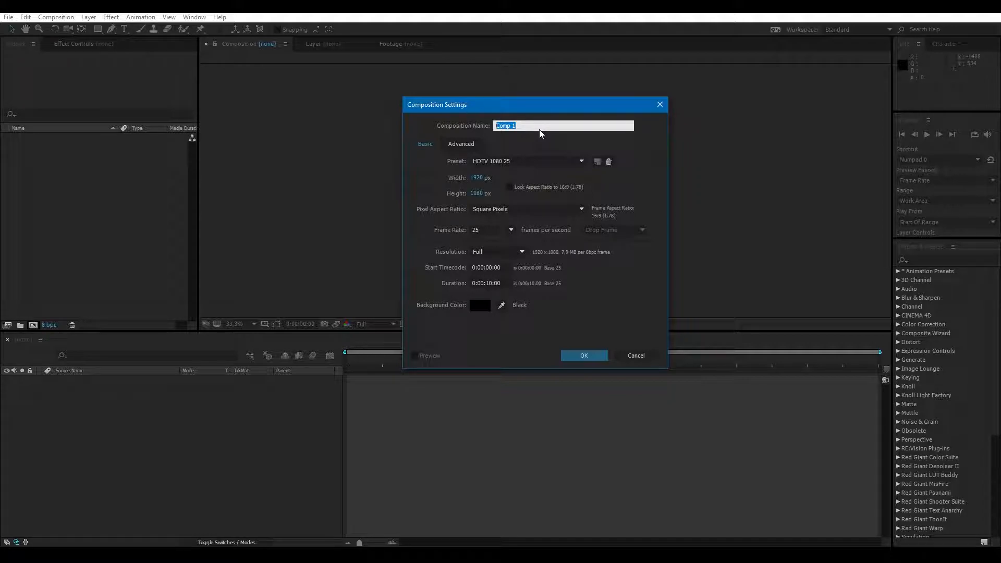
{"action": "type", "text": "Udemy"}
Step: Configure the composition with the HDTV 1080 25 preset, square pixels, 25 frames per second and full resolution
{"action": "left_click", "coordinate": [483, 162]}
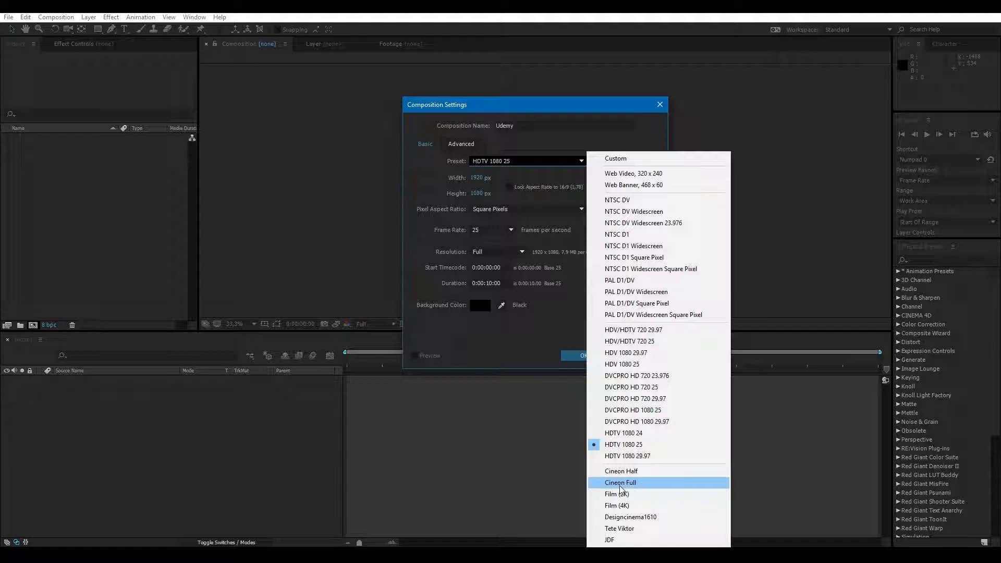
{"action": "left_click", "coordinate": [668, 443]}
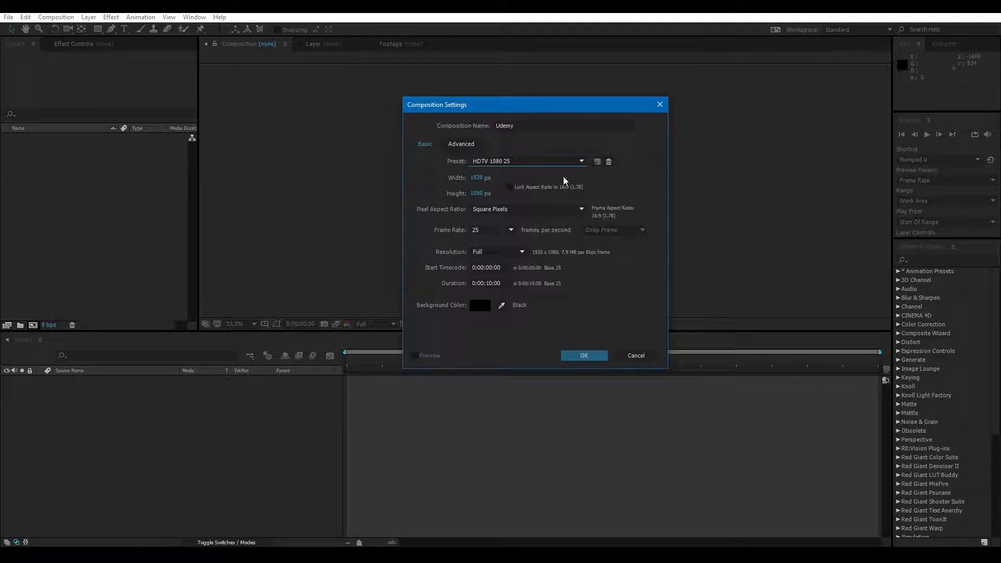
{"action": "left_click", "coordinate": [558, 211]}
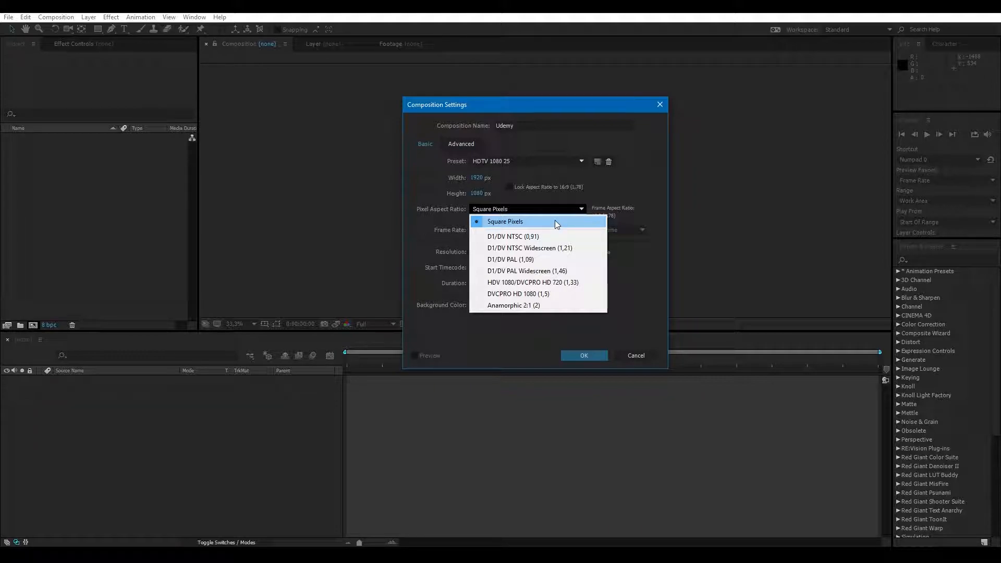
{"action": "left_click", "coordinate": [556, 222]}
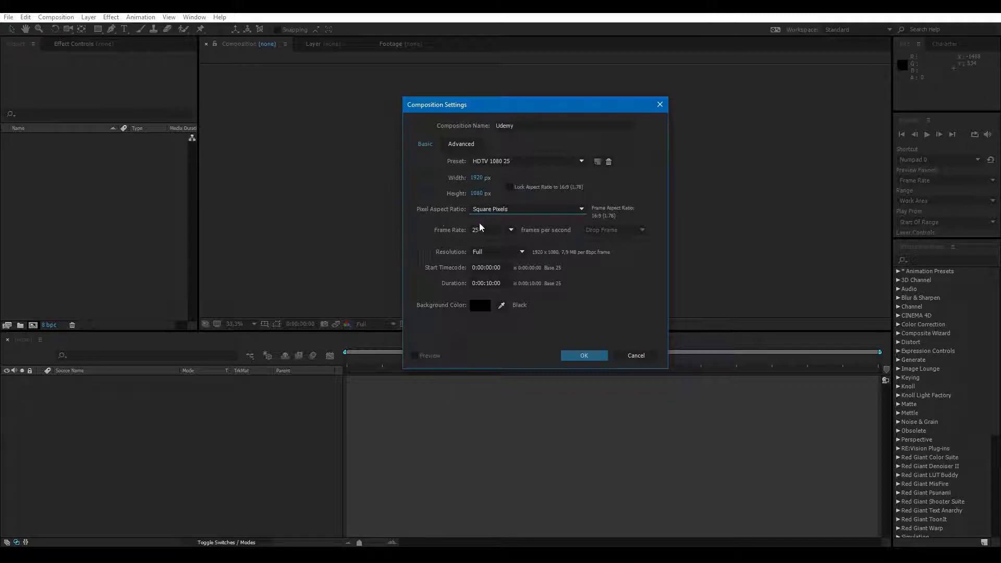
{"action": "left_click", "coordinate": [511, 230]}
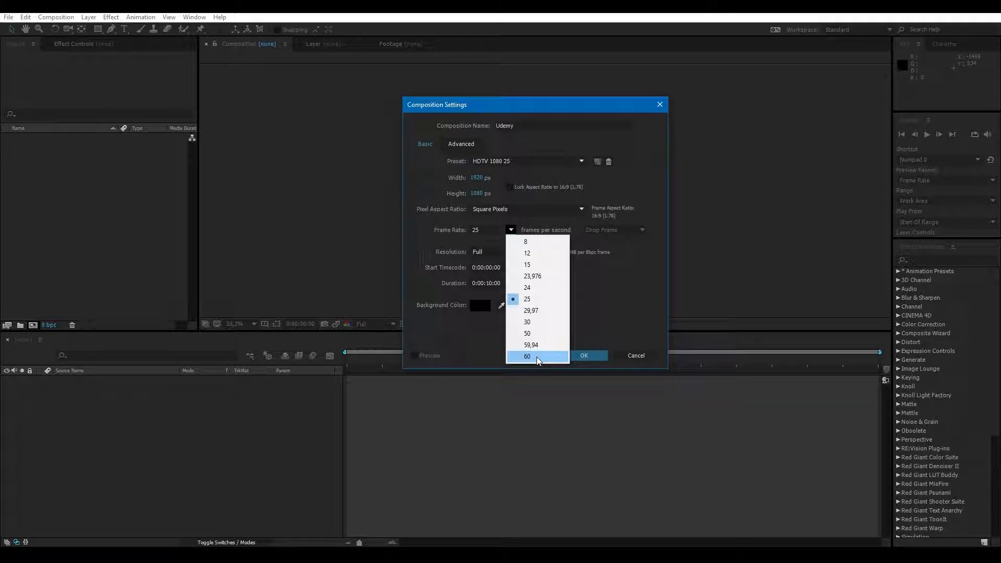
{"action": "left_click", "coordinate": [542, 299]}
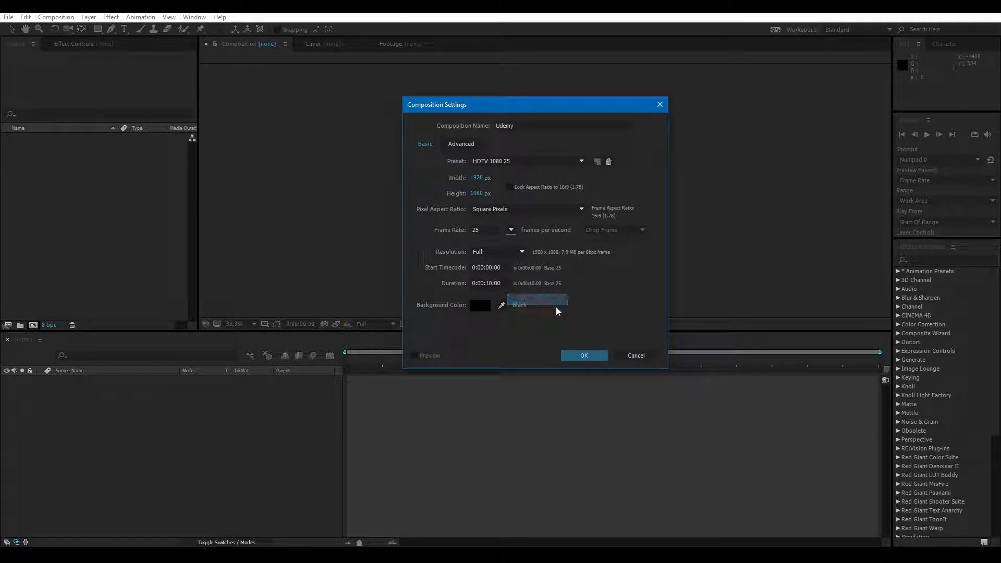
{"action": "left_click", "coordinate": [522, 251]}
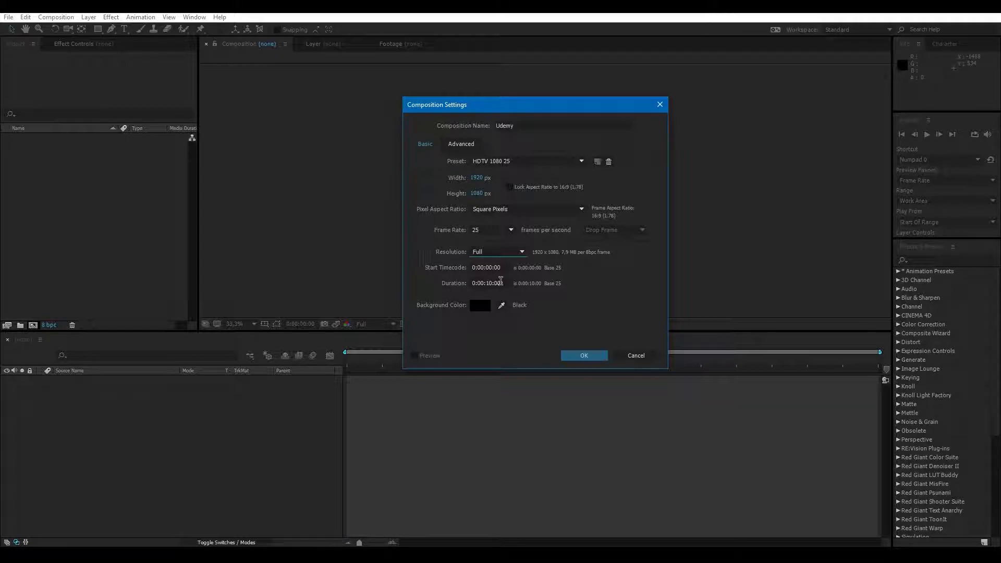
Step: Try editing the composition's duration and return it to 0:00:10:00
{"action": "left_click", "coordinate": [491, 283]}
{"action": "left_click", "coordinate": [482, 282]}
{"action": "left_click", "coordinate": [561, 275]}
{"action": "left_click", "coordinate": [498, 283]}
{"action": "type", "text": "25"}
{"action": "left_click", "coordinate": [562, 289]}
{"action": "left_click", "coordinate": [494, 282]}
{"action": "key", "text": "BackSpace"}
{"action": "type", "text": "0"}
{"action": "left_click", "coordinate": [579, 301]}
Step: Set the composition's background color to dark gray 444444 and create the composition
{"action": "left_click", "coordinate": [481, 308]}
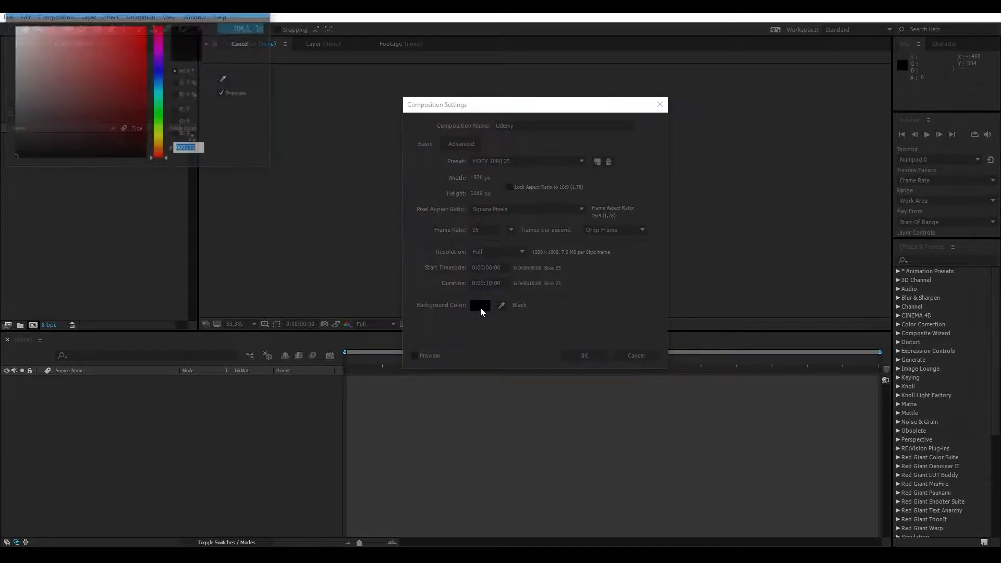
{"action": "left_click", "coordinate": [235, 30]}
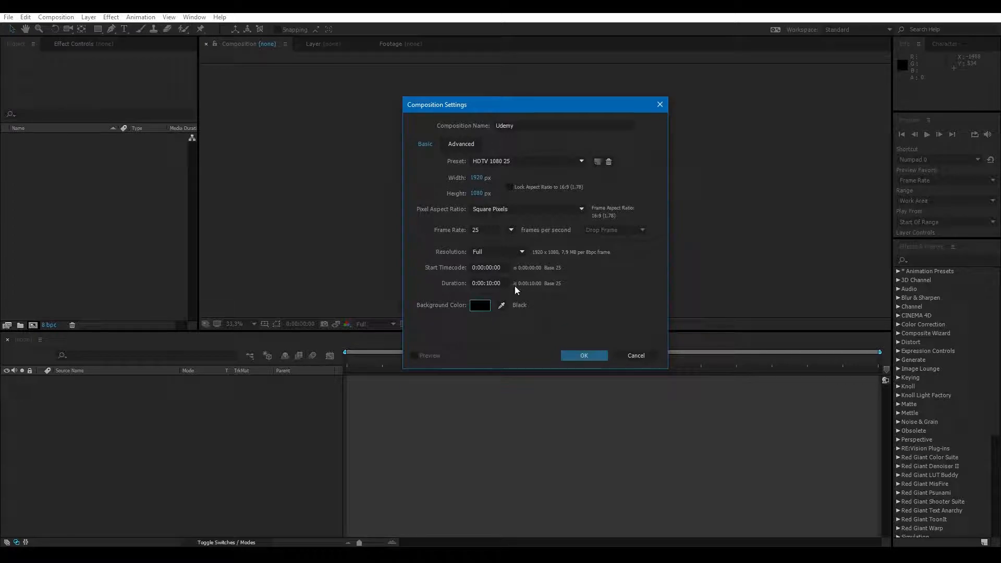
{"action": "left_click", "coordinate": [481, 306]}
{"action": "type", "text": "444444"}
{"action": "key", "text": "Tab"}
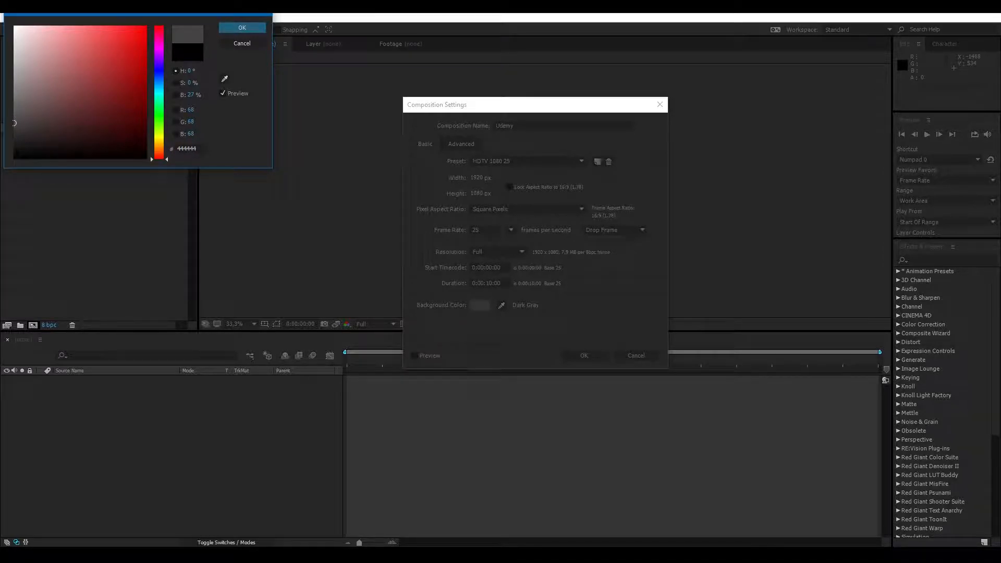
{"action": "left_click", "coordinate": [251, 30]}
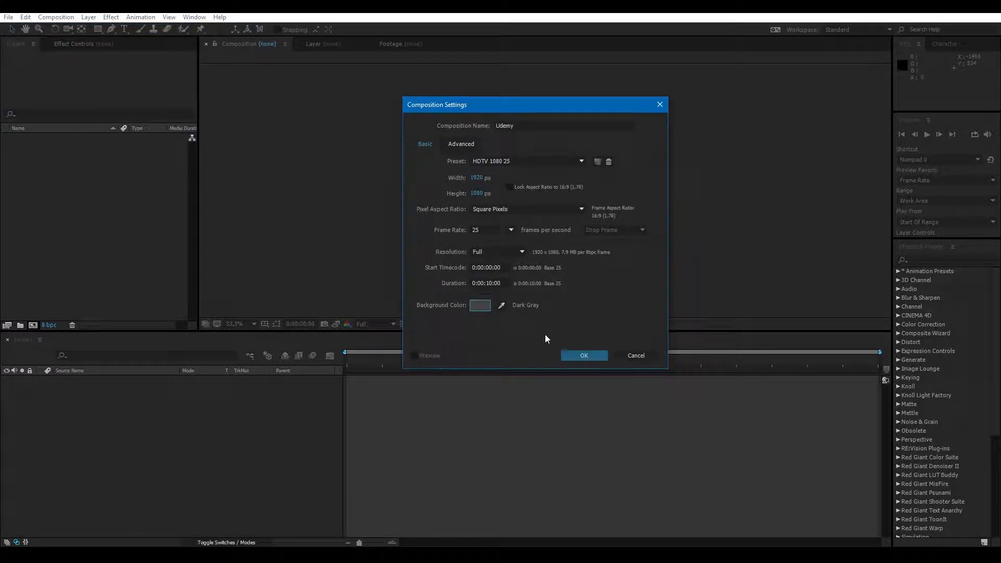
{"action": "left_click", "coordinate": [584, 355]}
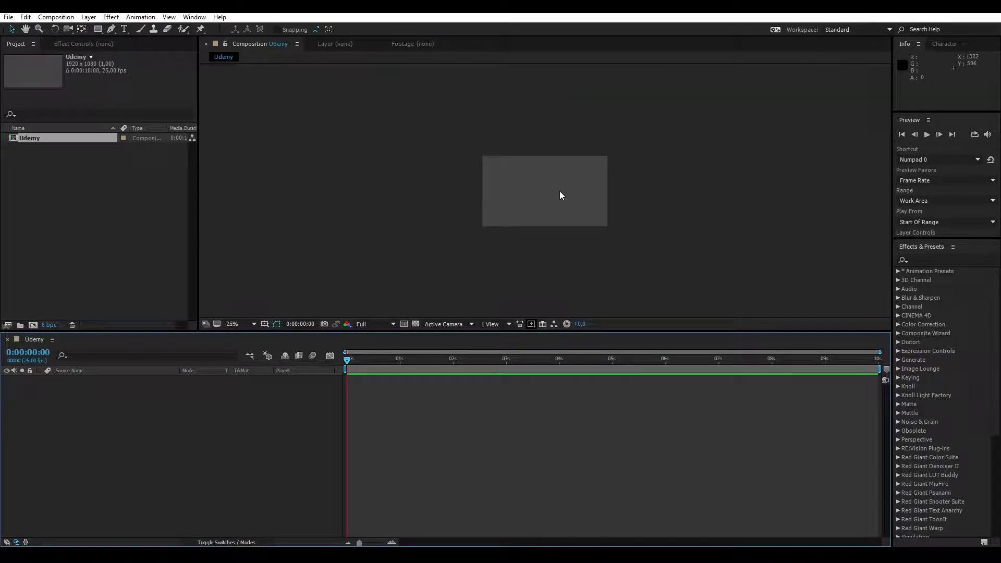
Step: Change the Udemy composition's settings to a duration of 0:00:20:00 and a frame rate of 24 fps
{"action": "scroll", "coordinate": [560, 195], "scroll_direction": "up", "scroll_amount": 2}
{"action": "scroll", "coordinate": [560, 194], "scroll_direction": "down", "scroll_amount": 1}
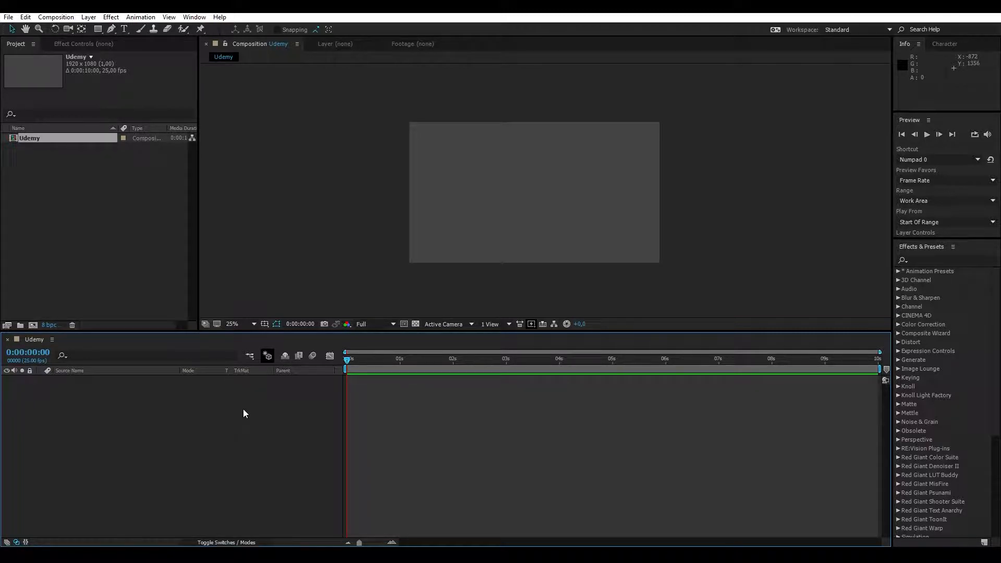
{"action": "key", "text": "ctrl+k"}
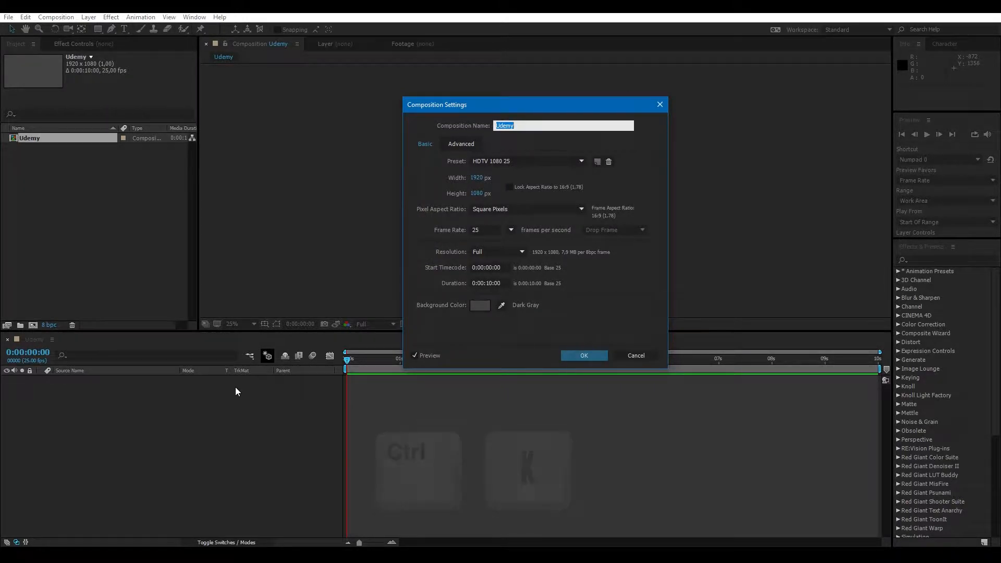
{"action": "left_click", "coordinate": [488, 283]}
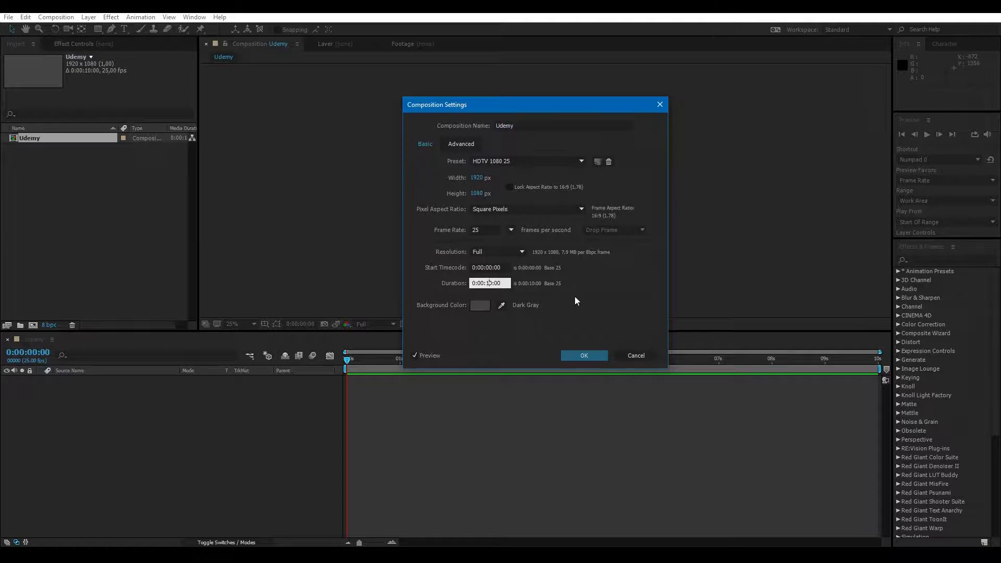
{"action": "key", "text": "BackSpace"}
{"action": "type", "text": "2"}
{"action": "left_click", "coordinate": [513, 232]}
{"action": "left_click", "coordinate": [533, 290]}
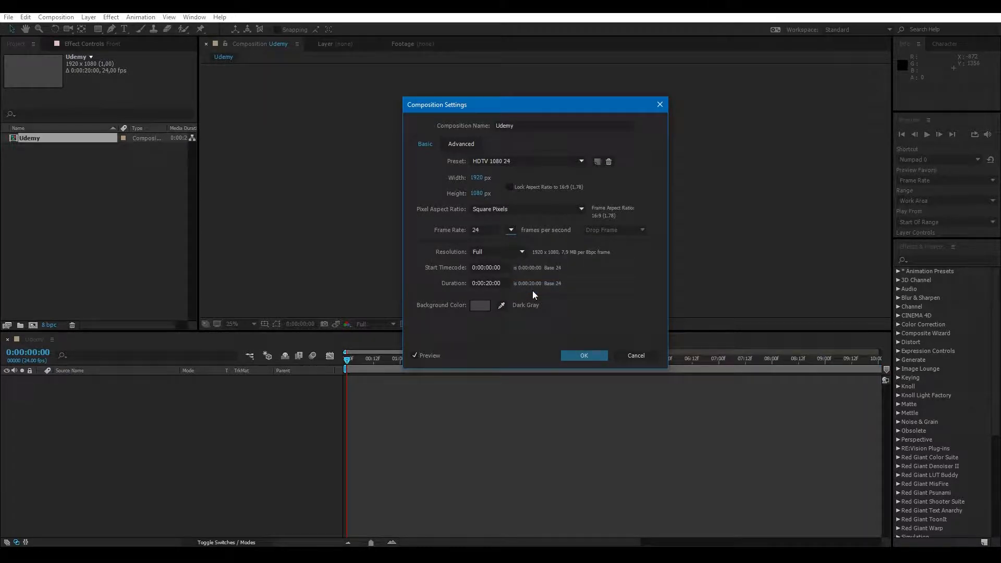
{"action": "left_click", "coordinate": [589, 358]}
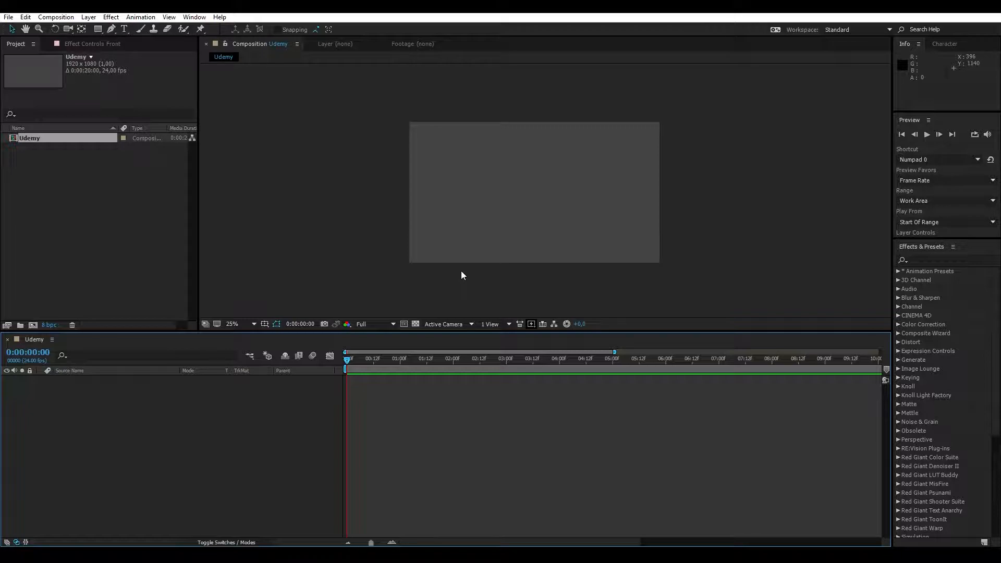
Step: Import the Epée_Alpha and Epée_merge images from the 4.Importation folder into the project
{"action": "left_click", "coordinate": [89, 229]}
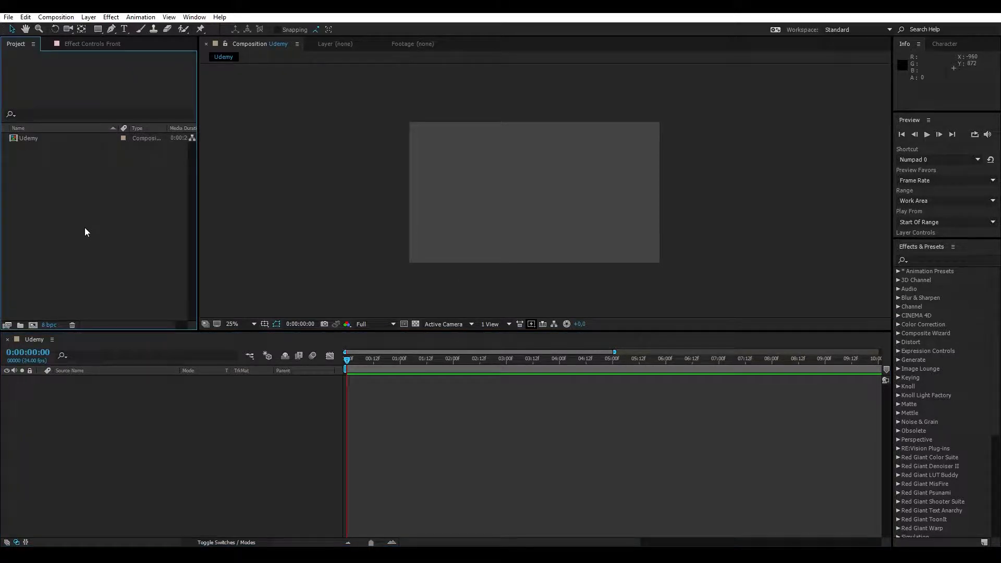
{"action": "double_click", "coordinate": [86, 232]}
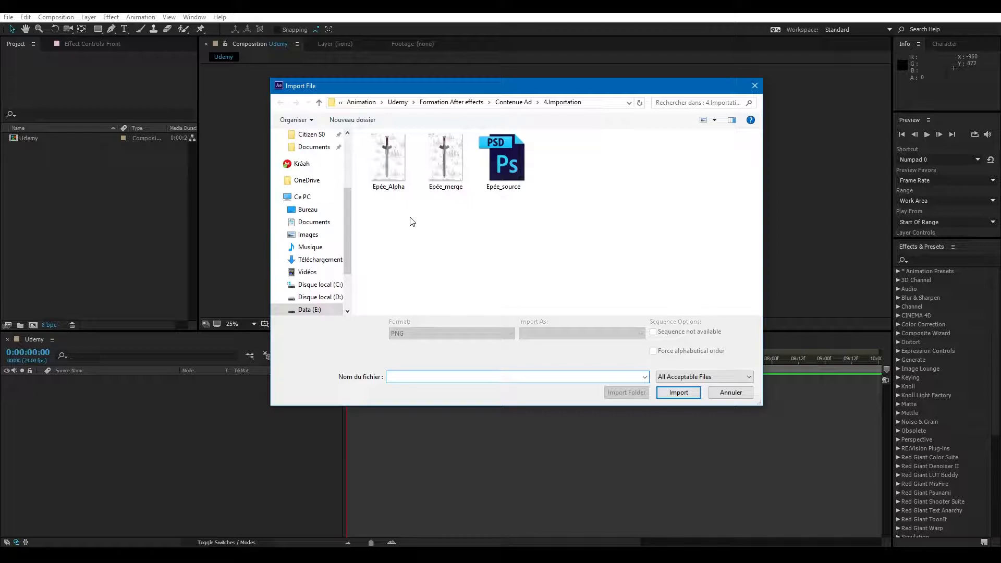
{"action": "left_click", "coordinate": [386, 172]}
{"action": "left_click", "coordinate": [444, 162]}
{"action": "left_click_drag", "start_coordinate": [374, 215], "coordinate": [475, 167]}
{"action": "left_click", "coordinate": [679, 385]}
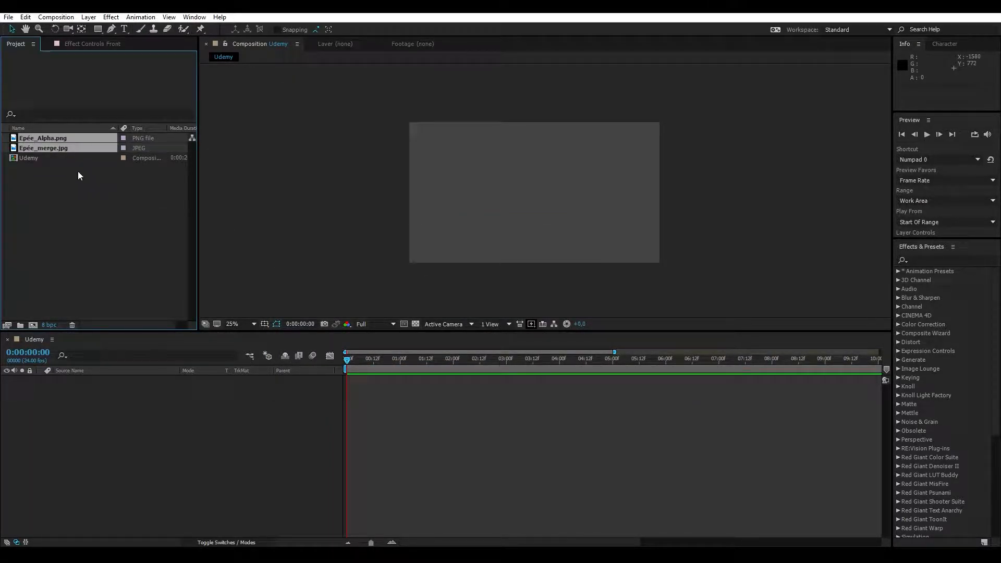
Step: Add Epée_Alpha.png and Epée_merge.jpg together as layers in the Udemy composition's timeline
{"action": "left_click_drag", "start_coordinate": [47, 138], "coordinate": [103, 415]}
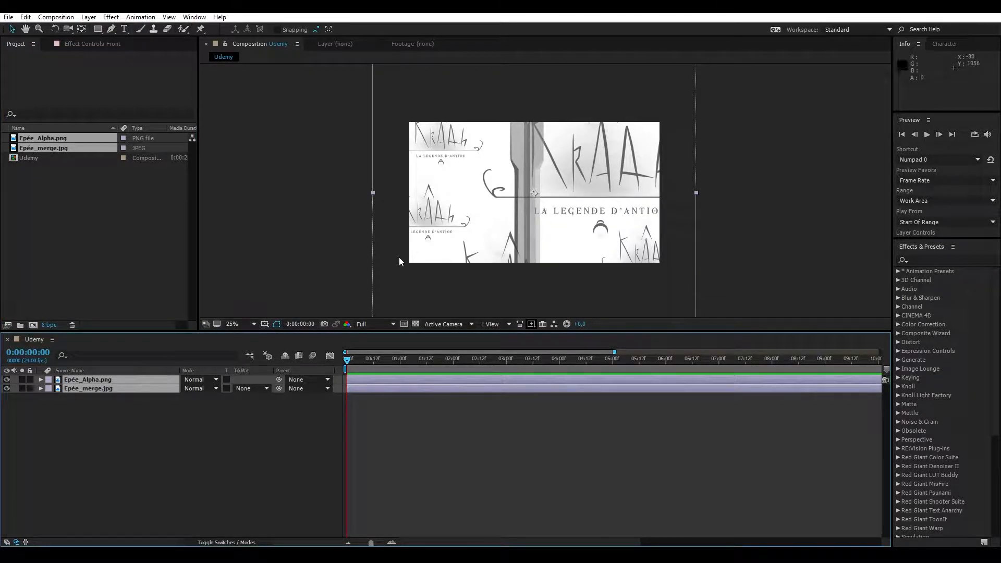
{"action": "scroll", "coordinate": [399, 258], "scroll_direction": "down", "scroll_amount": 1}
{"action": "left_click", "coordinate": [178, 410]}
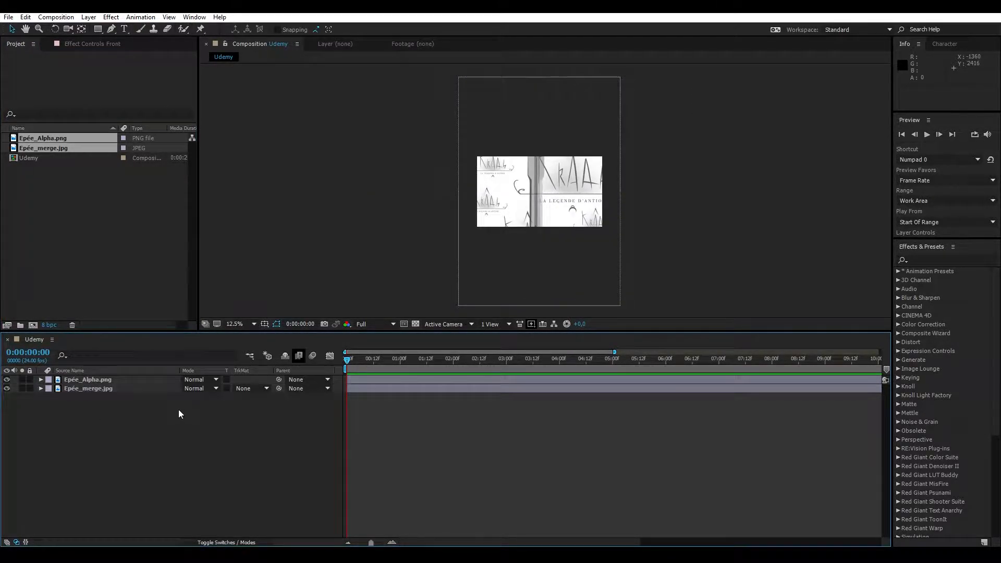
Step: Place the swords side by side, moving Epée_Alpha.png to about 448, 1268 and Epée_merge.jpg to about 1656, 1364
{"action": "left_click", "coordinate": [90, 381]}
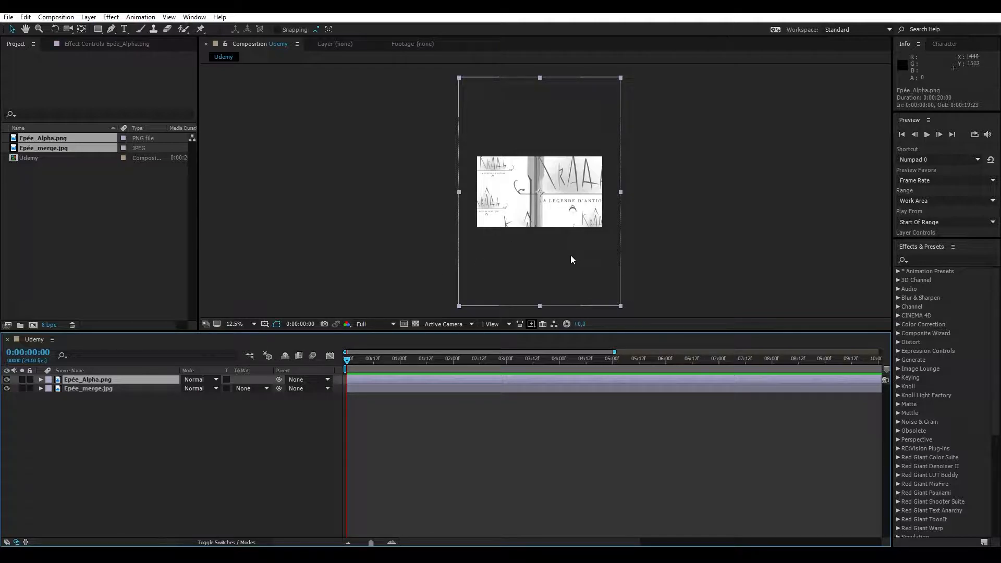
{"action": "left_click_drag", "start_coordinate": [566, 257], "coordinate": [533, 305]}
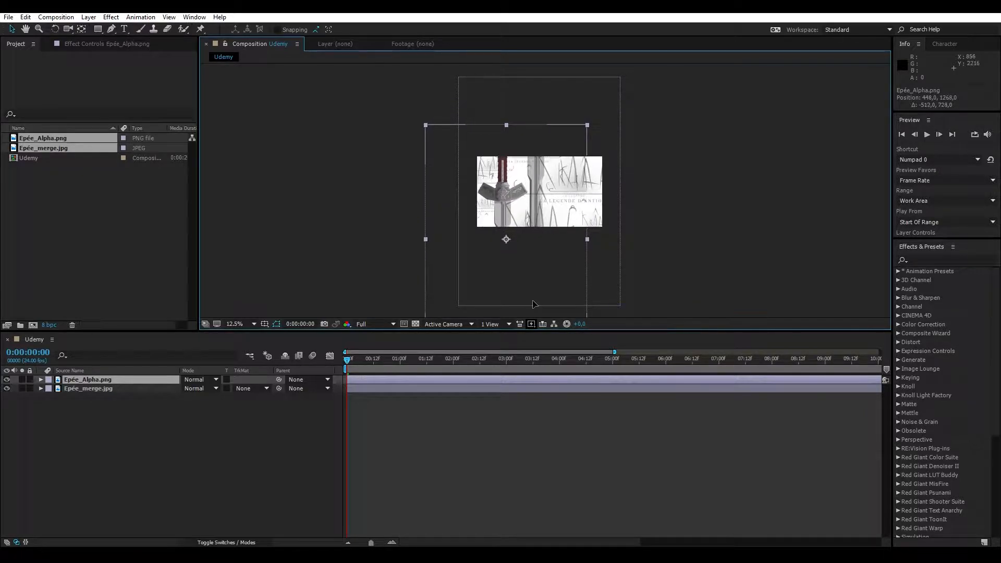
{"action": "left_click", "coordinate": [95, 442]}
{"action": "left_click", "coordinate": [79, 390]}
{"action": "left_click_drag", "start_coordinate": [605, 192], "coordinate": [649, 247]}
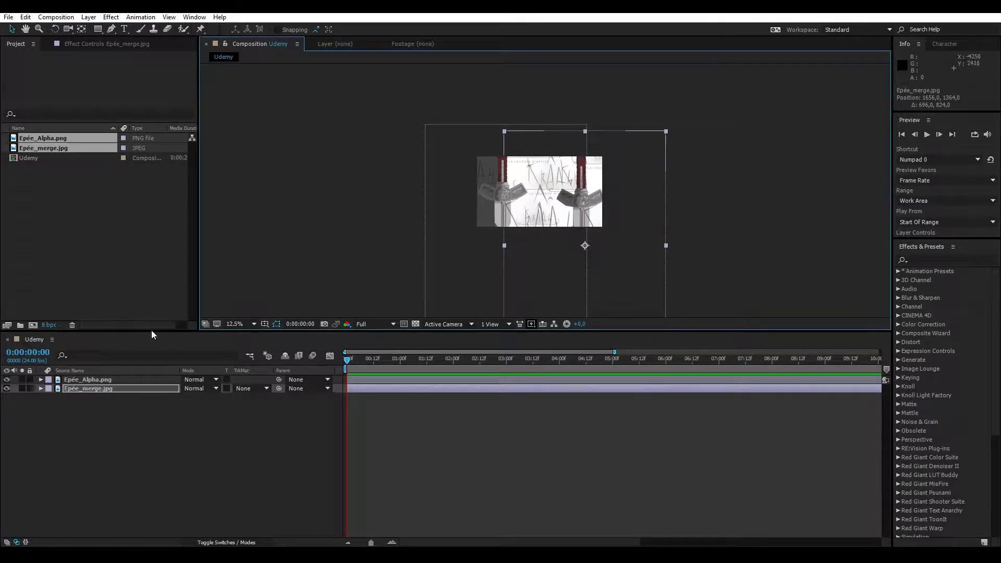
Step: Shift the Epée_Alpha.png layer slightly down and left to about 400, 1340 to line up with the other sword
{"action": "left_click", "coordinate": [96, 380]}
{"action": "left_click_drag", "start_coordinate": [445, 262], "coordinate": [442, 269]}
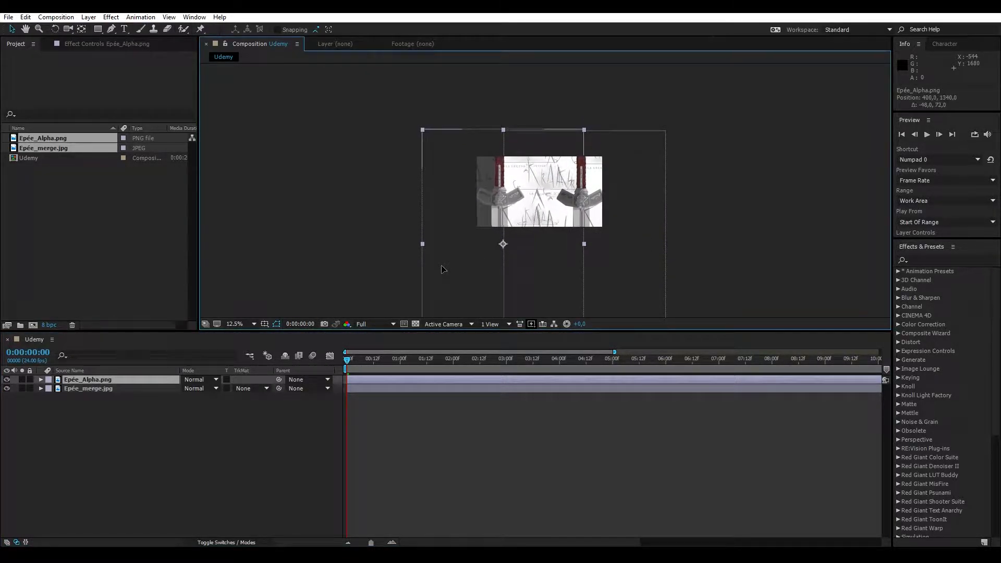
{"action": "scroll", "coordinate": [542, 219], "scroll_direction": "up", "scroll_amount": 1}
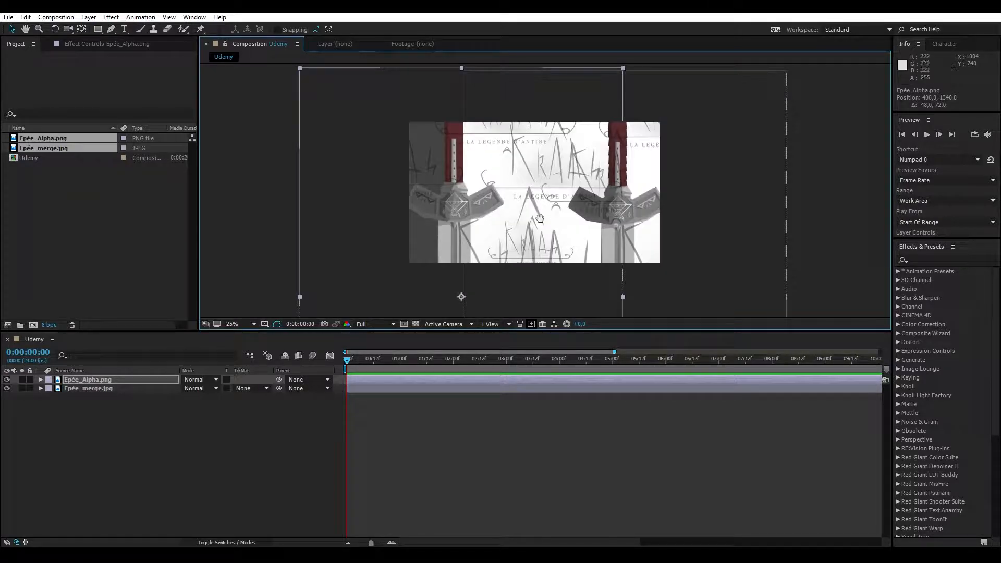
{"action": "left_click", "coordinate": [224, 433]}
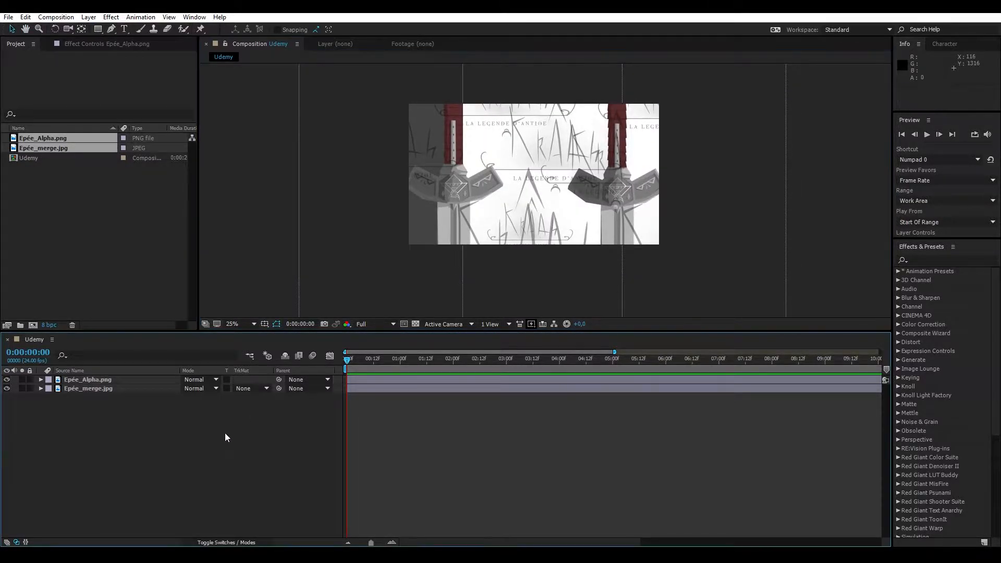
Step: Nudge the Epée_Alpha.png layer slightly up and to the right in the composition
{"action": "left_click", "coordinate": [64, 391]}
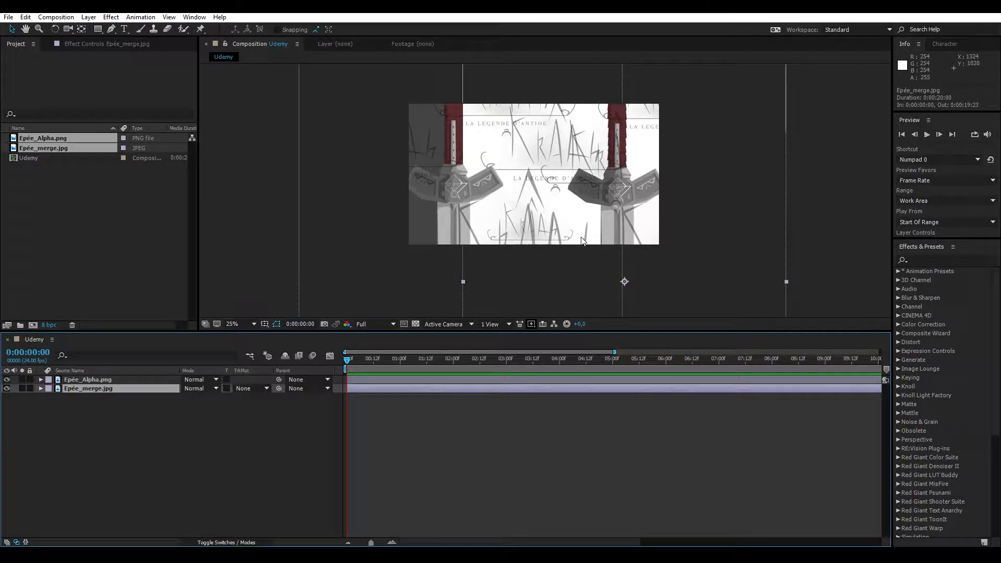
{"action": "left_click", "coordinate": [106, 380]}
{"action": "left_click_drag", "start_coordinate": [504, 221], "coordinate": [516, 217]}
{"action": "left_click", "coordinate": [181, 447]}
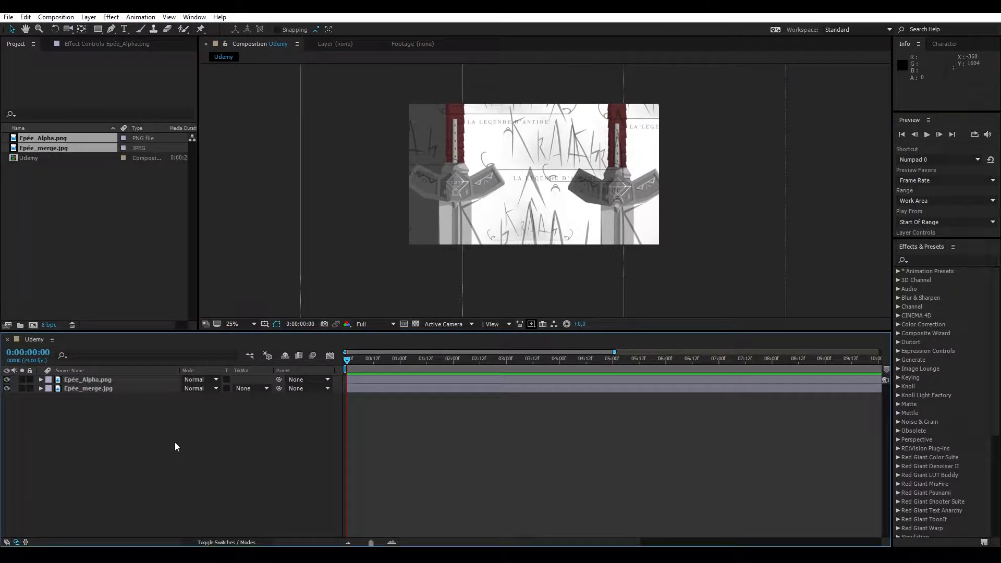
Step: Import Epée_source.psd as Composition - Retain Layer Sizes, with layer styles merged into footage
{"action": "left_click", "coordinate": [99, 224]}
{"action": "double_click", "coordinate": [98, 222]}
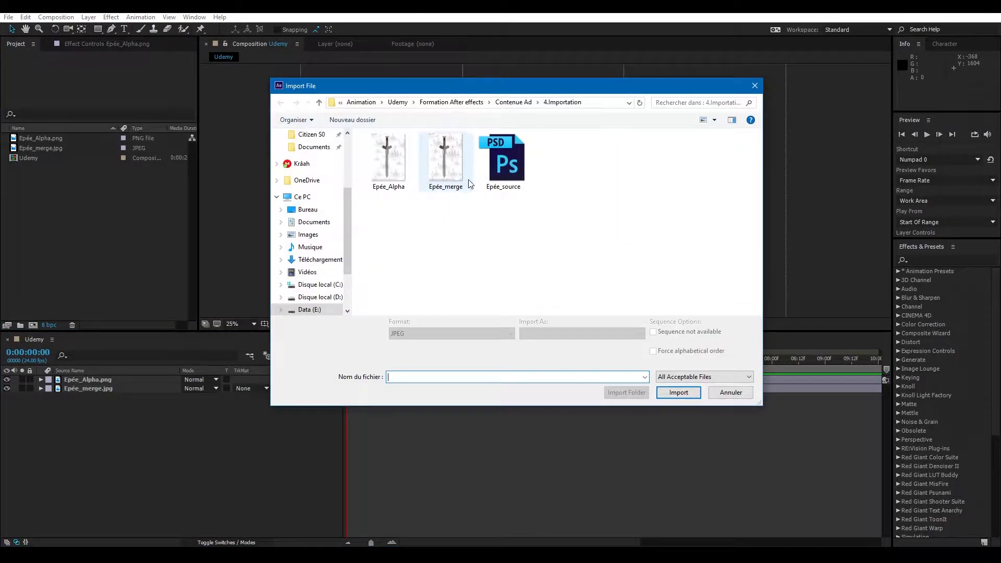
{"action": "left_click", "coordinate": [679, 391]}
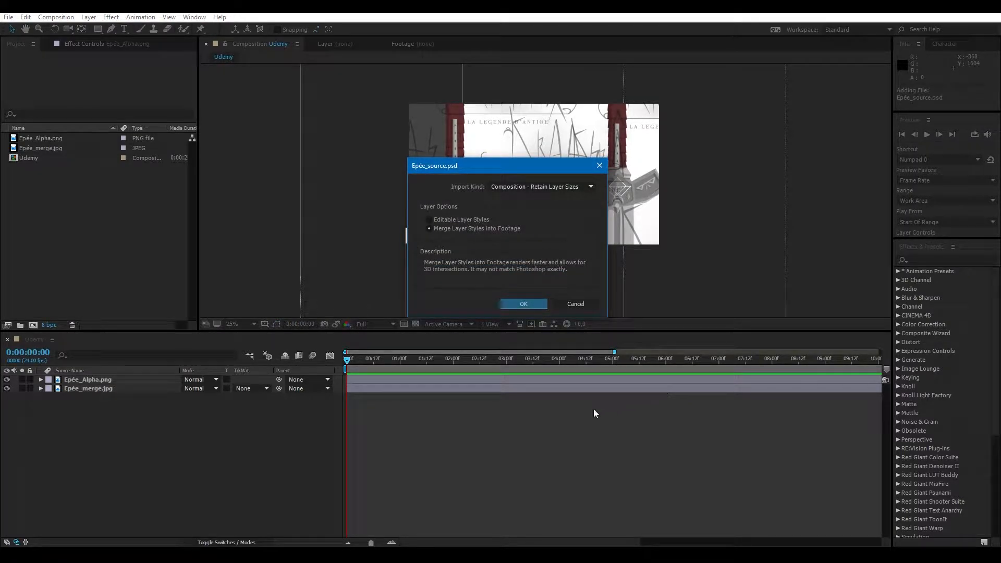
{"action": "left_click", "coordinate": [516, 186]}
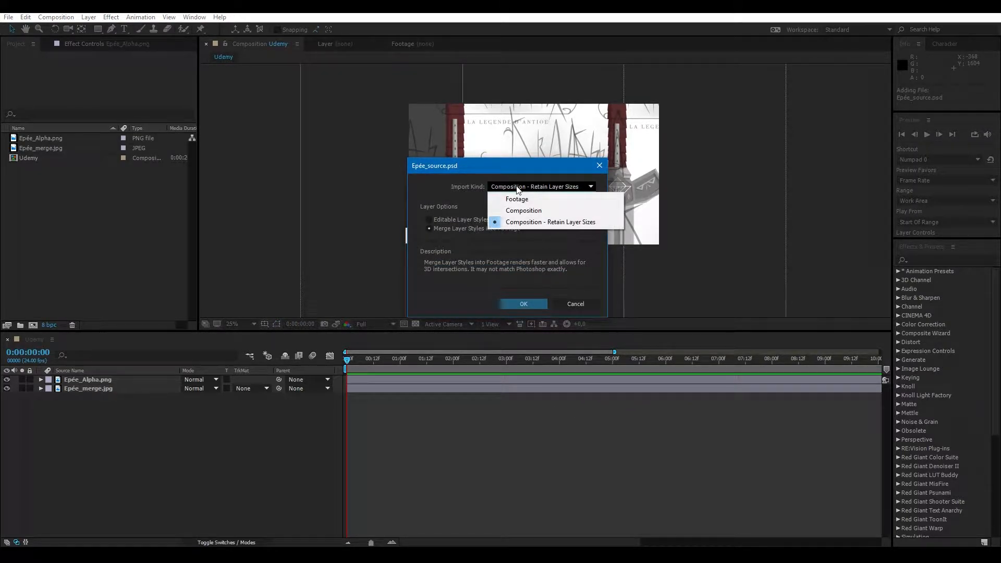
{"action": "left_click", "coordinate": [539, 222]}
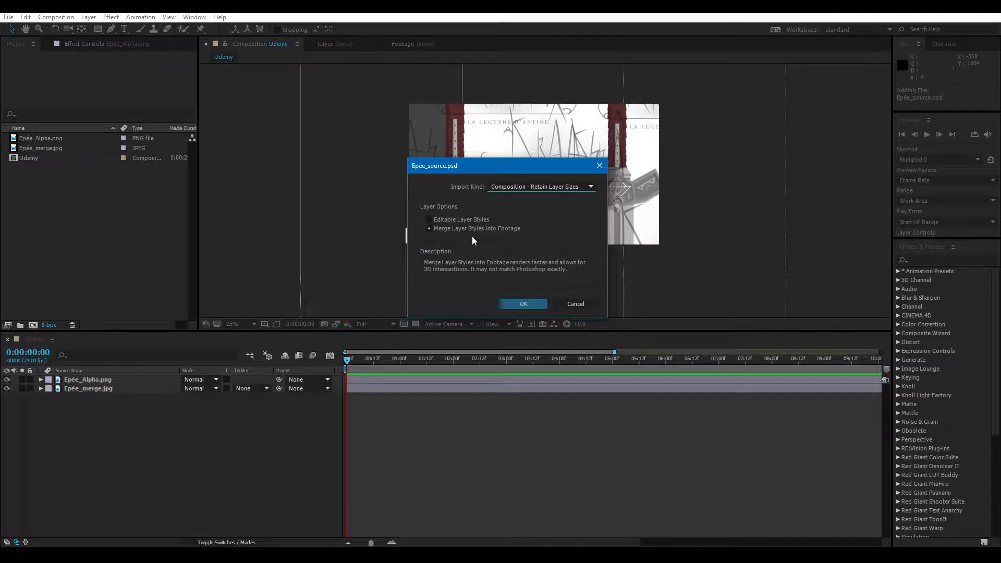
{"action": "left_click", "coordinate": [537, 304]}
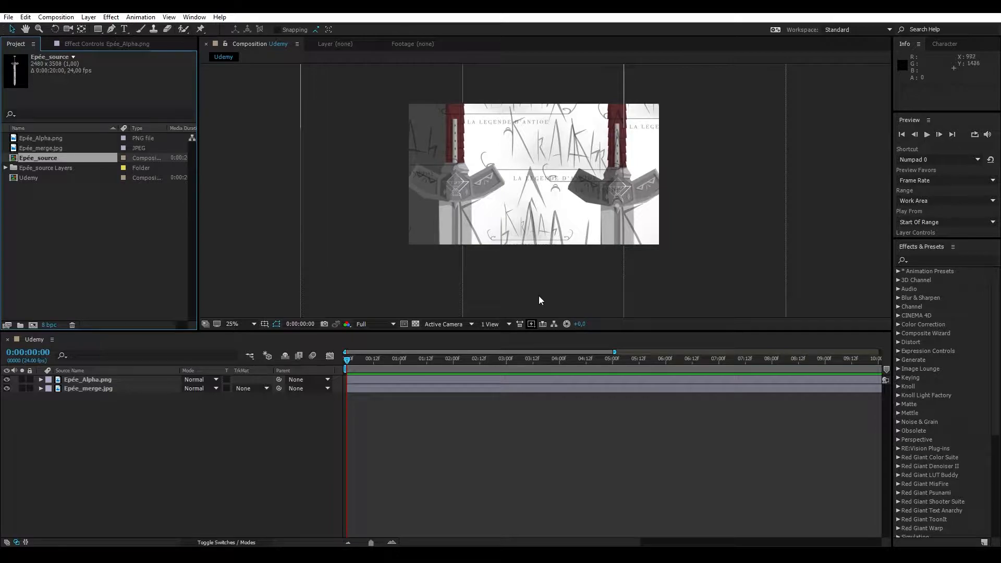
Step: Open the imported Epée_source composition and examine its separate Manche and Lame layers
{"action": "left_click", "coordinate": [13, 203]}
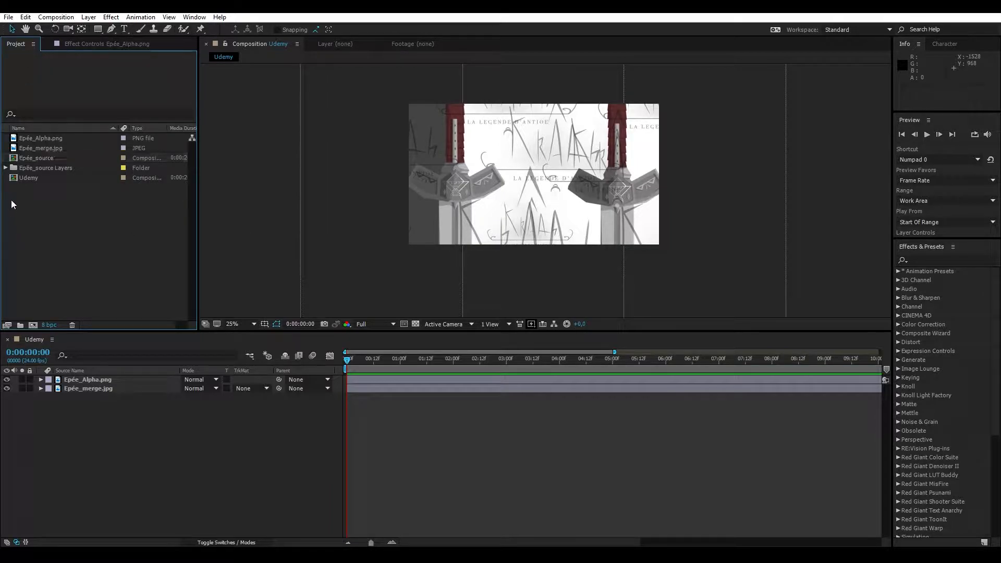
{"action": "double_click", "coordinate": [12, 159]}
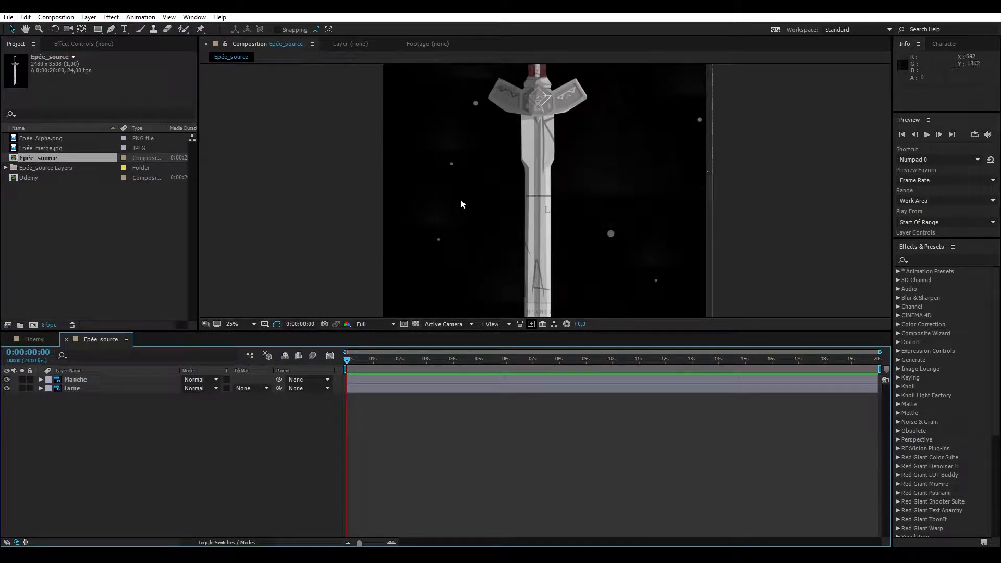
{"action": "scroll", "coordinate": [459, 203], "scroll_direction": "down", "scroll_amount": 1}
{"action": "left_click", "coordinate": [94, 379]}
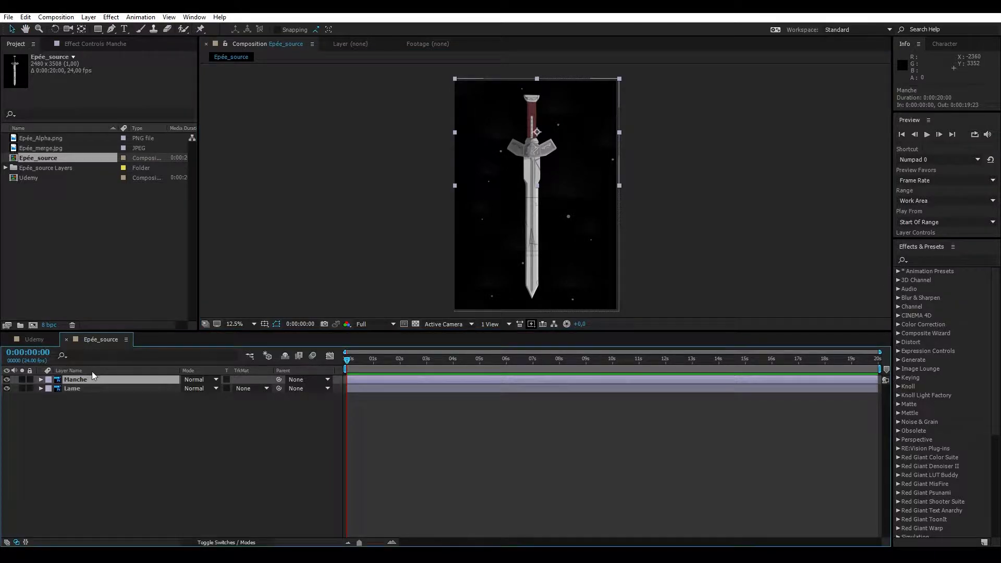
{"action": "left_click", "coordinate": [88, 390]}
{"action": "left_click", "coordinate": [129, 380]}
{"action": "left_click", "coordinate": [116, 390]}
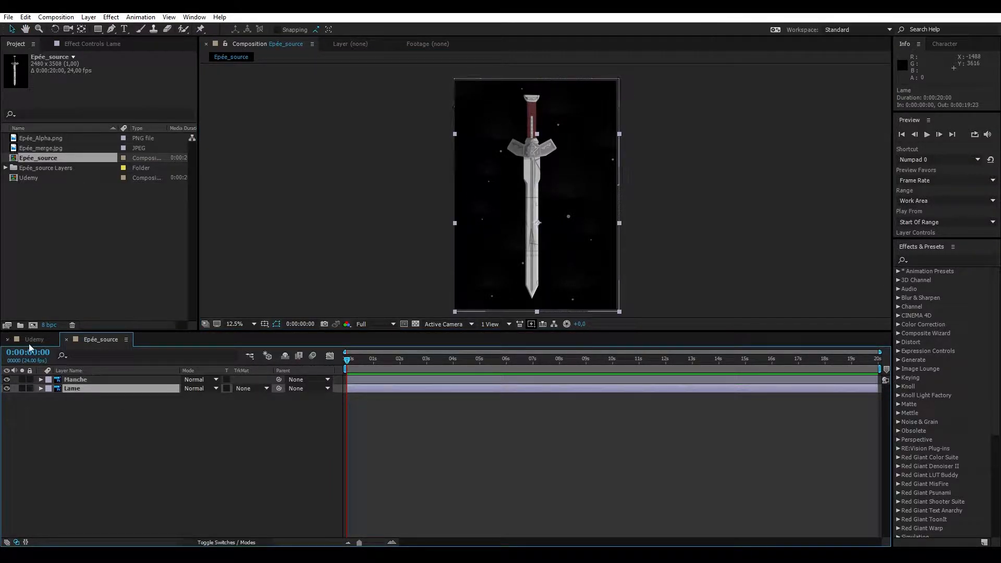
Step: Add the Epée_source composition as the top layer in Udemy and place it between the two swords at about 1020, 1320
{"action": "left_click", "coordinate": [27, 339]}
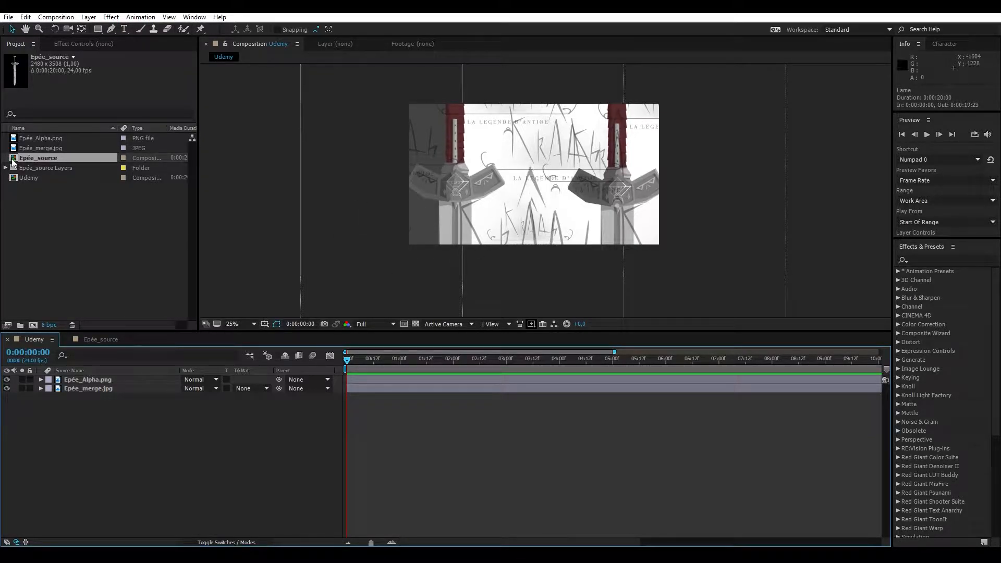
{"action": "left_click_drag", "start_coordinate": [13, 161], "coordinate": [97, 379]}
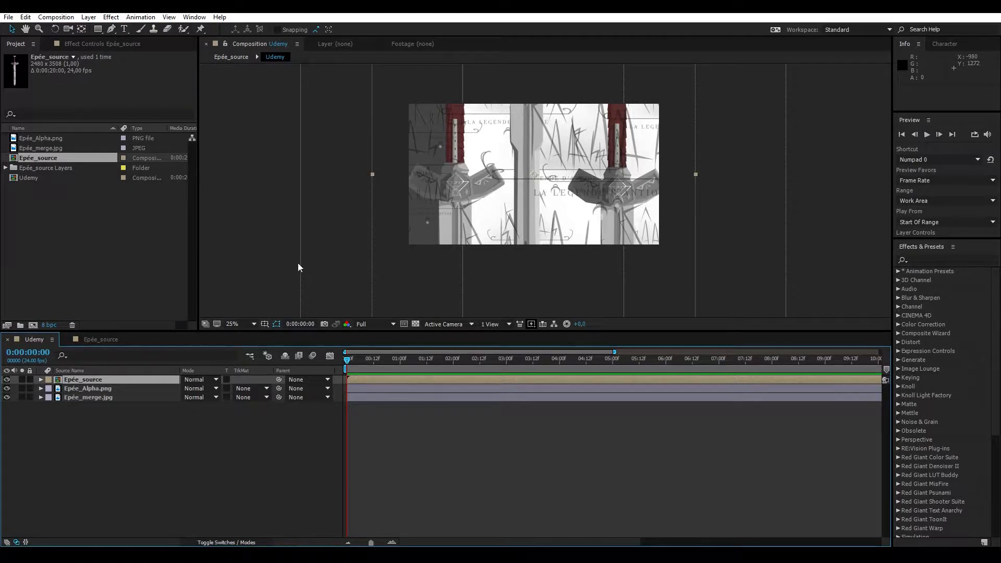
{"action": "left_click_drag", "start_coordinate": [526, 98], "coordinate": [531, 190]}
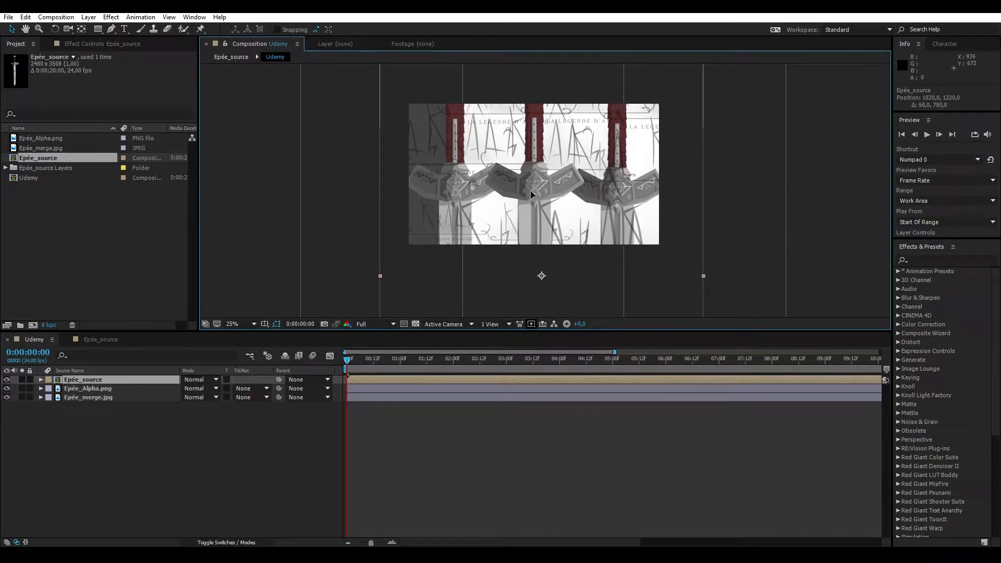
Step: Shift the Epée_source layer slightly down to about 1020, 1340 to line it up with the other swords
{"action": "left_click", "coordinate": [96, 409]}
{"action": "left_click", "coordinate": [88, 392]}
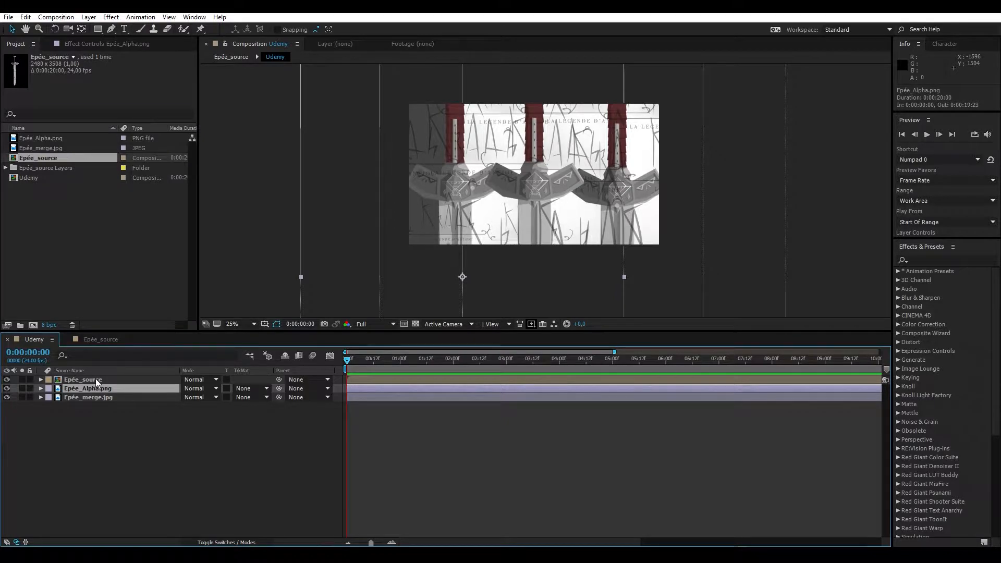
{"action": "left_click", "coordinate": [95, 379]}
{"action": "left_click_drag", "start_coordinate": [549, 237], "coordinate": [549, 239]}
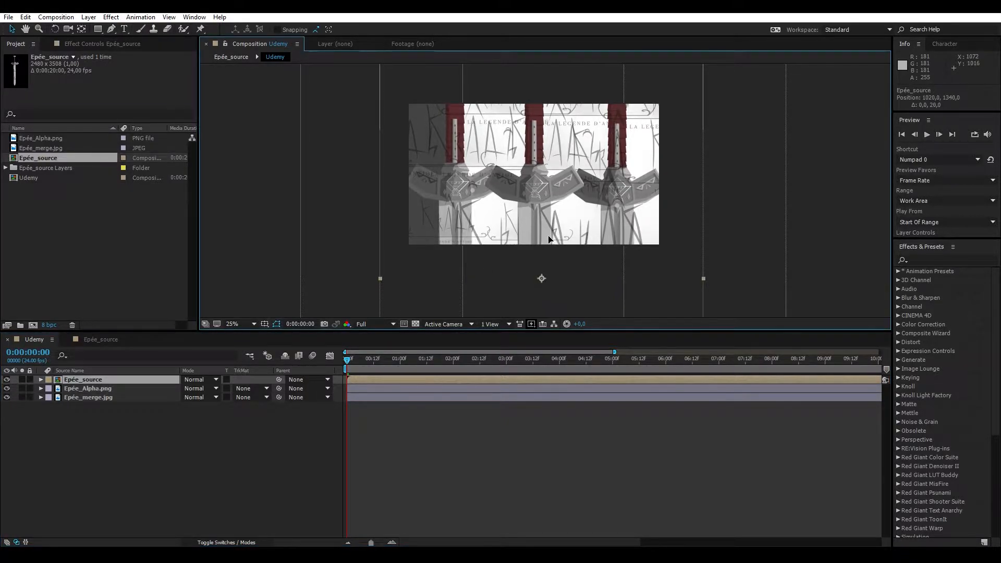
{"action": "scroll", "coordinate": [548, 195], "scroll_direction": "up", "scroll_amount": 1}
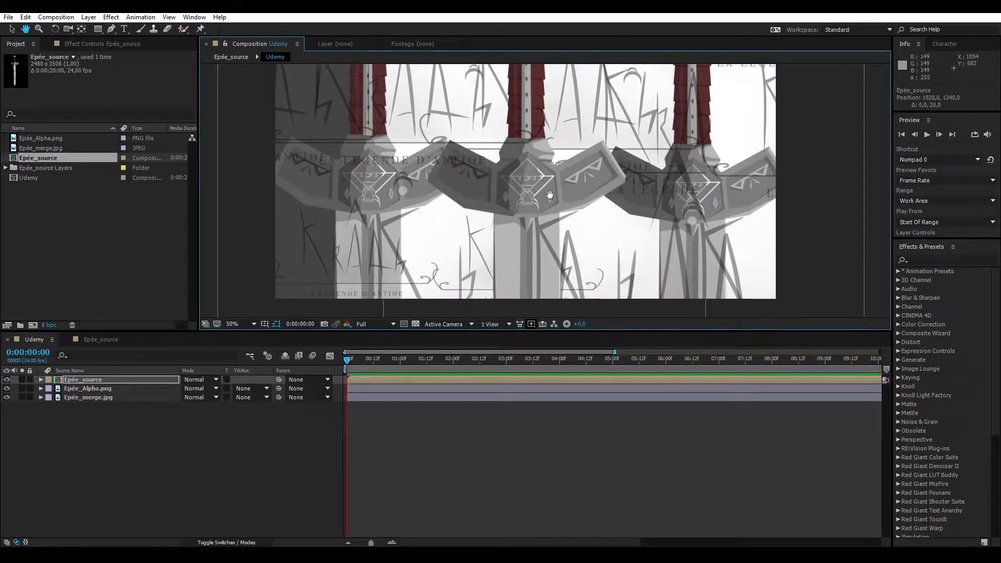
{"action": "left_click_drag", "start_coordinate": [550, 196], "coordinate": [552, 198]}
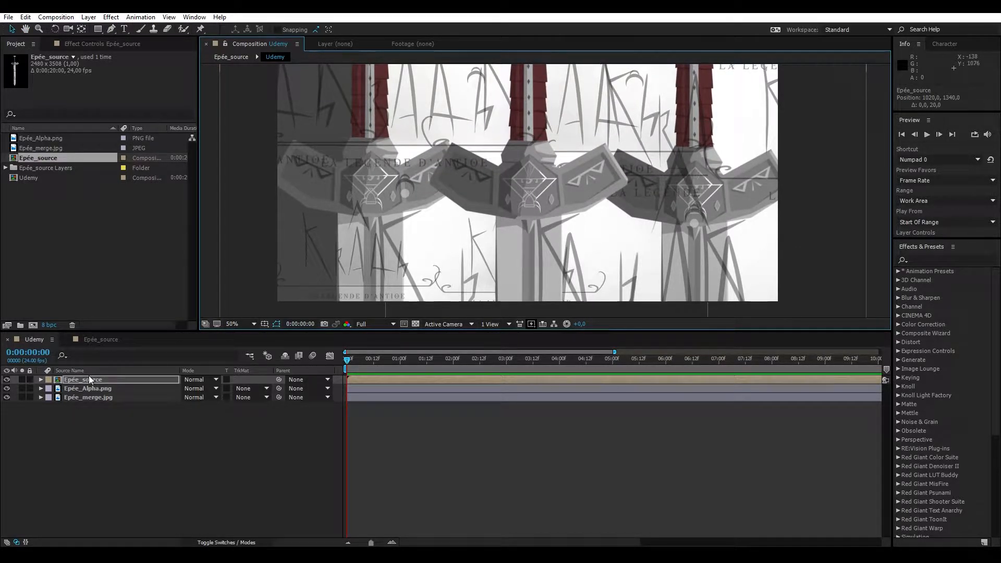
Step: Open the nested Epée_source composition and move the Manche layer up, away from the blade, to about 1267, 633.5
{"action": "left_click", "coordinate": [105, 382]}
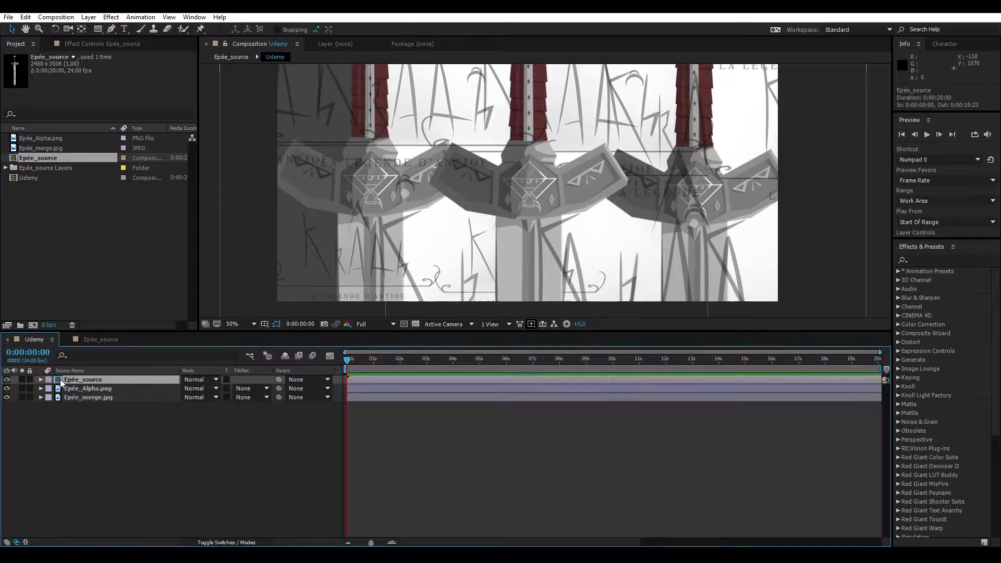
{"action": "double_click", "coordinate": [60, 379]}
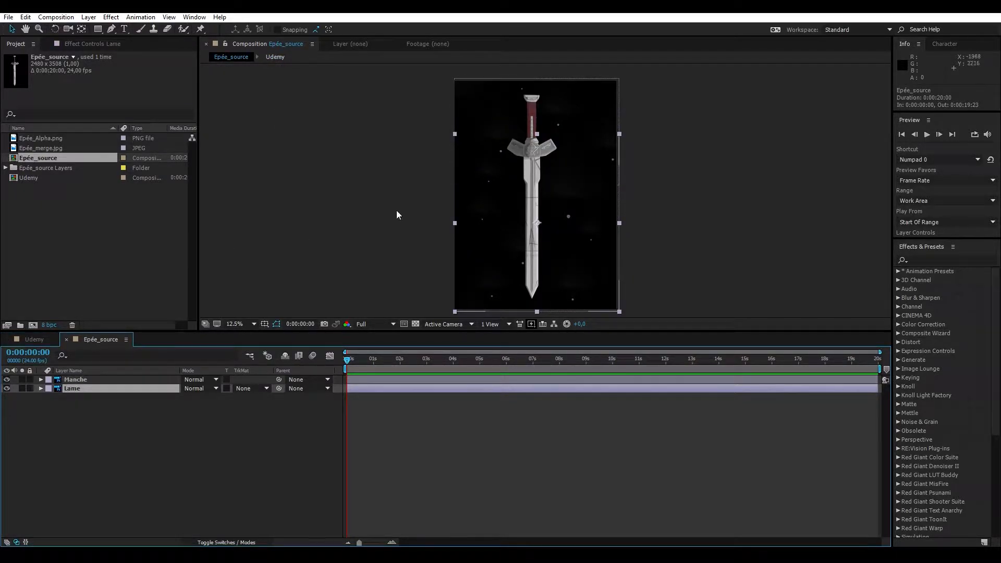
{"action": "scroll", "coordinate": [545, 191], "scroll_direction": "up", "scroll_amount": 2}
{"action": "left_click_drag", "start_coordinate": [527, 180], "coordinate": [553, 281]}
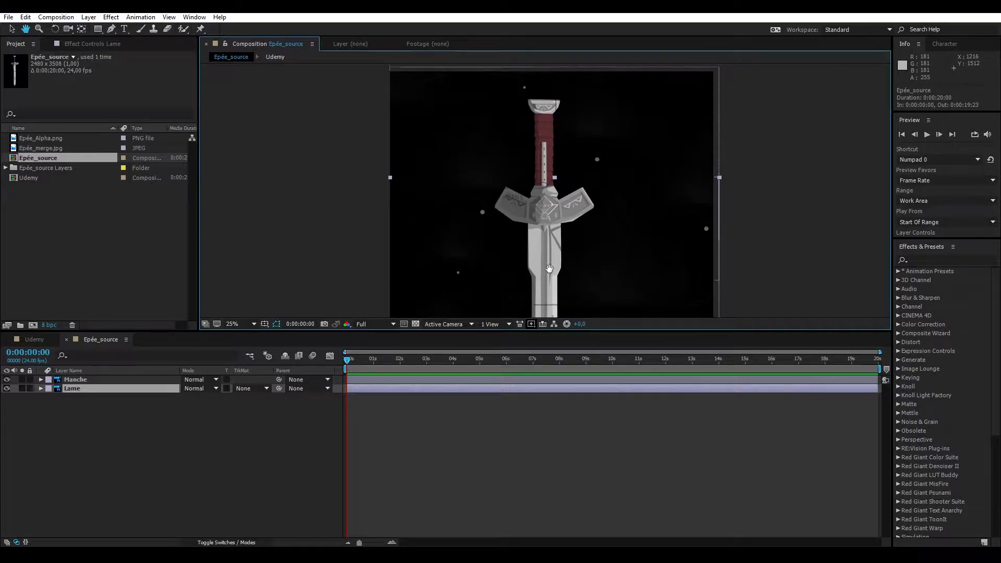
{"action": "left_click", "coordinate": [71, 380]}
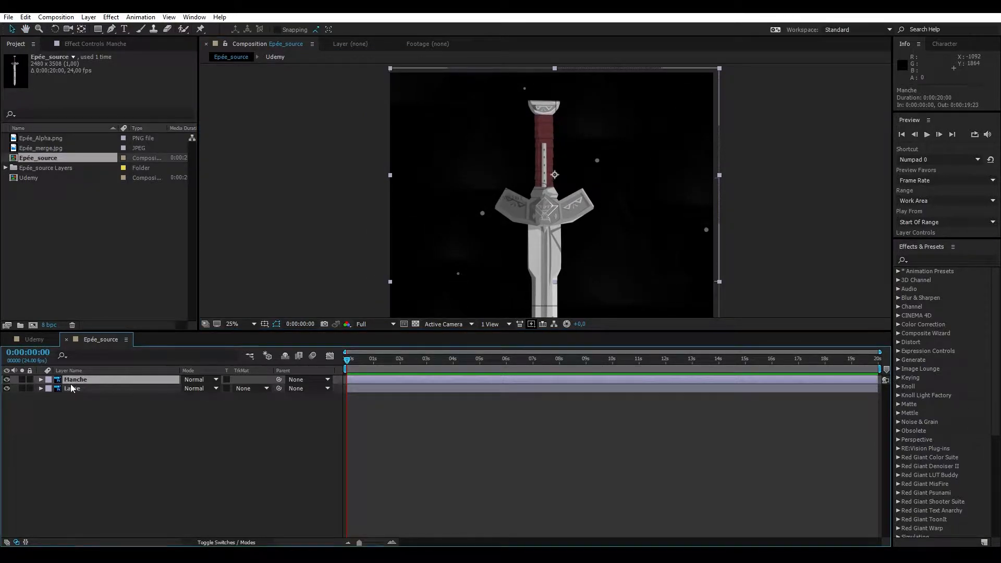
{"action": "left_click_drag", "start_coordinate": [548, 213], "coordinate": [548, 191]}
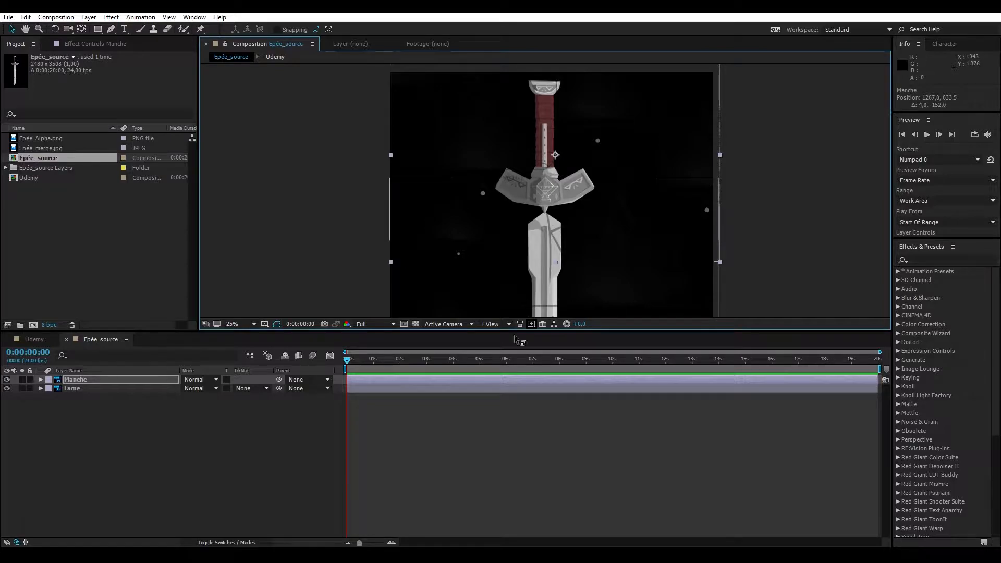
Step: Compare the separated handle and blade in the Udemy composition with the layers inside the nested Epée_source composition
{"action": "left_click", "coordinate": [20, 339]}
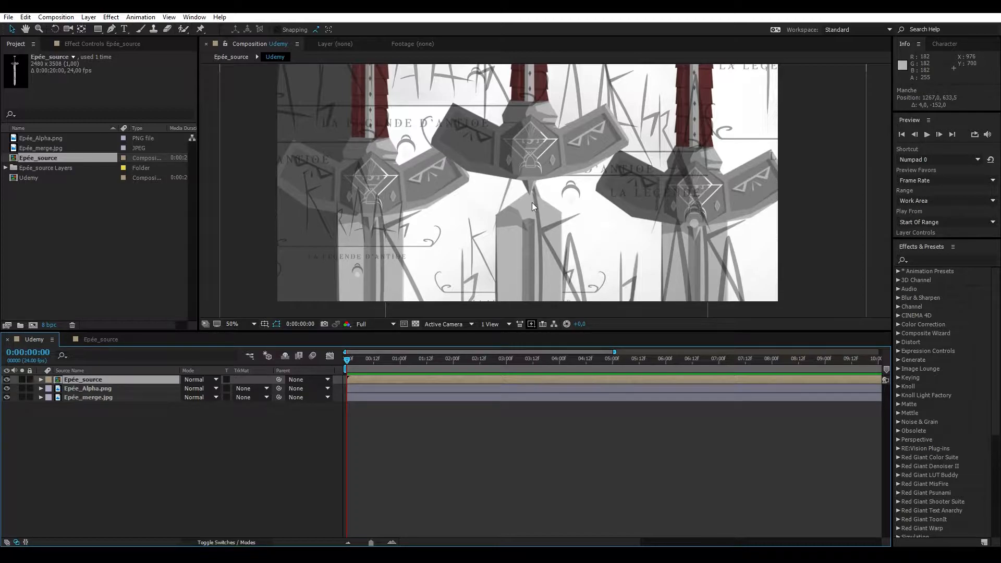
{"action": "double_click", "coordinate": [86, 381]}
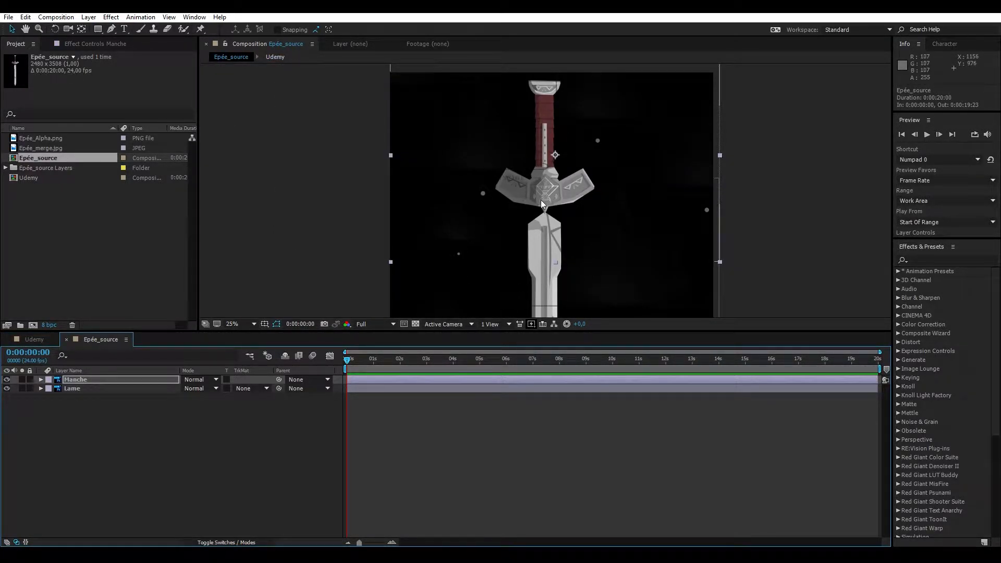
{"action": "scroll", "coordinate": [543, 204], "scroll_direction": "down", "scroll_amount": 2}
{"action": "left_click_drag", "start_coordinate": [533, 186], "coordinate": [532, 161]}
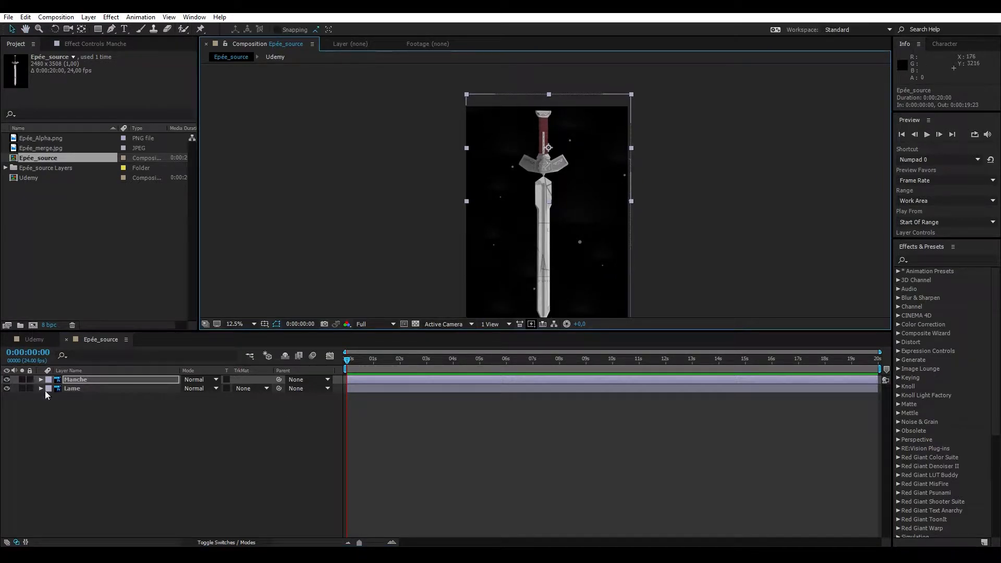
{"action": "left_click", "coordinate": [34, 339]}
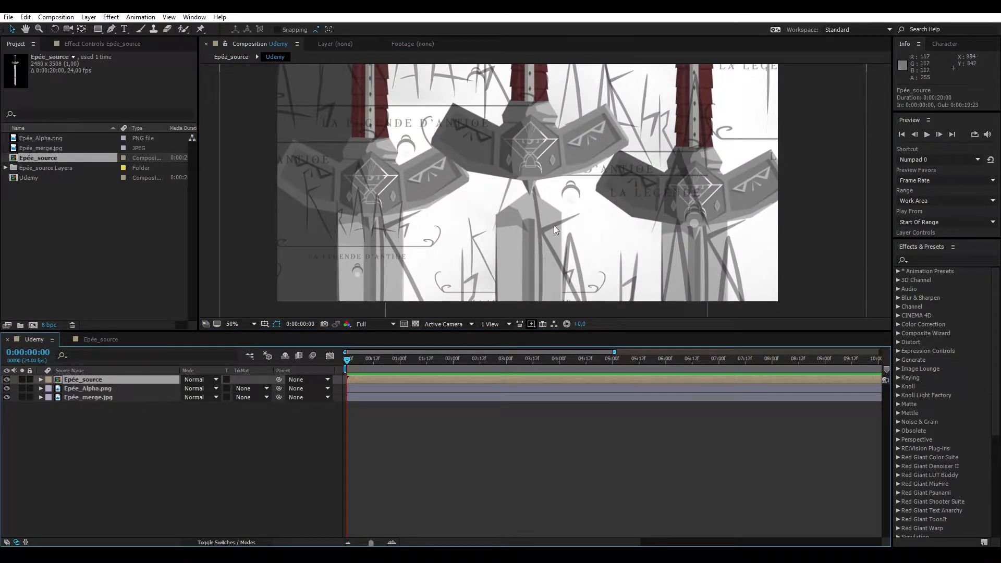
{"action": "scroll", "coordinate": [495, 198], "scroll_direction": "down", "scroll_amount": 2}
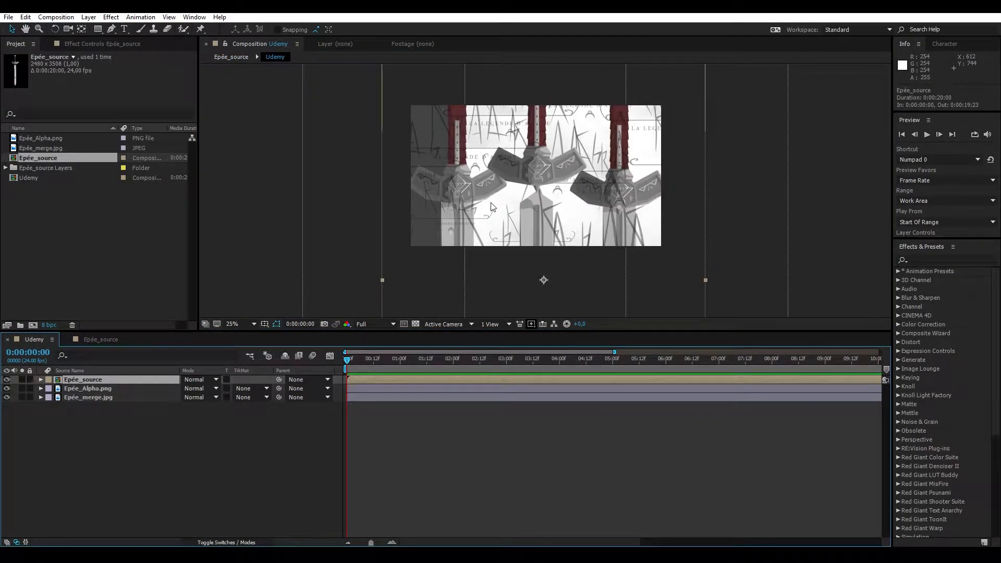
{"action": "left_click", "coordinate": [106, 343]}
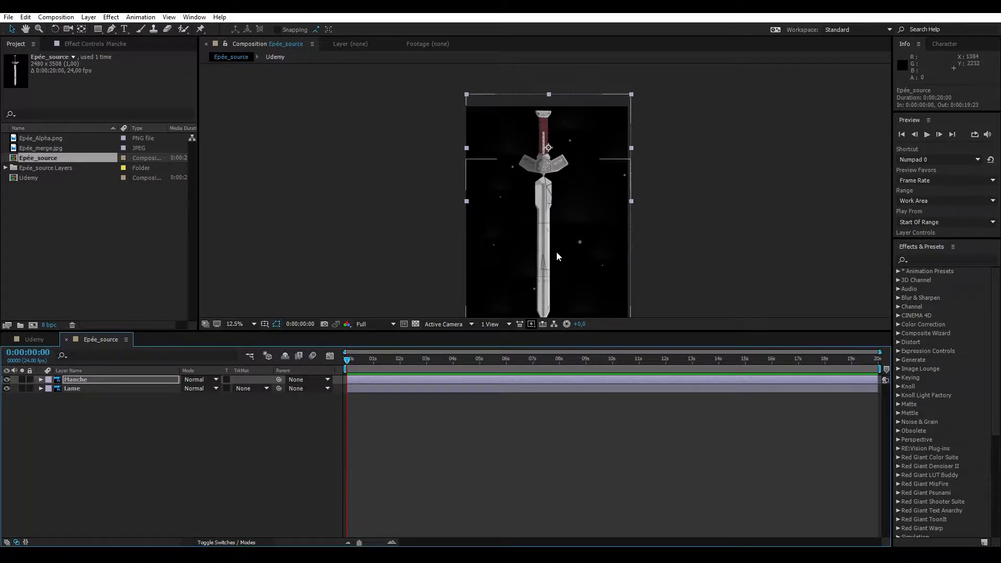
{"action": "left_click", "coordinate": [34, 339]}
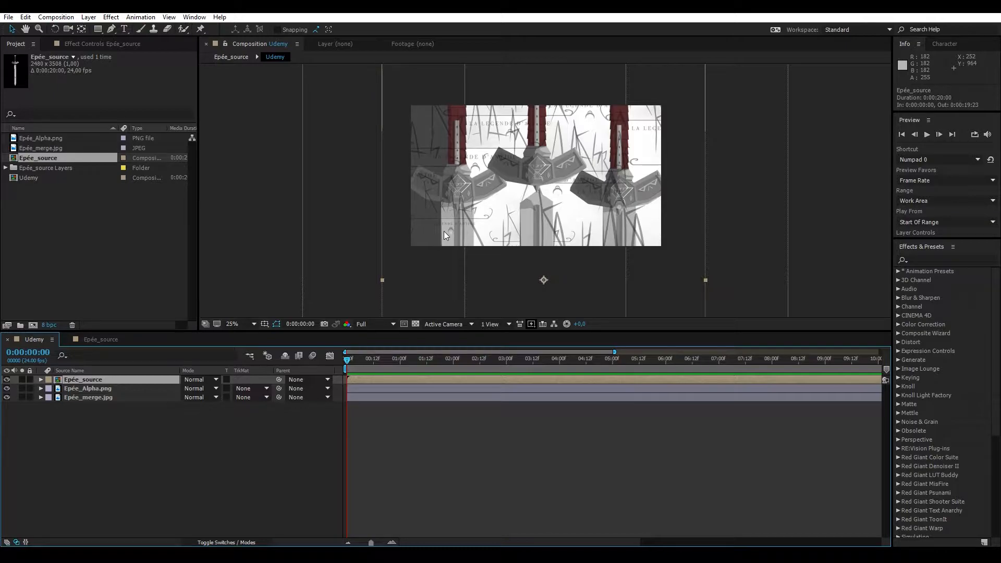
{"action": "left_click", "coordinate": [147, 453]}
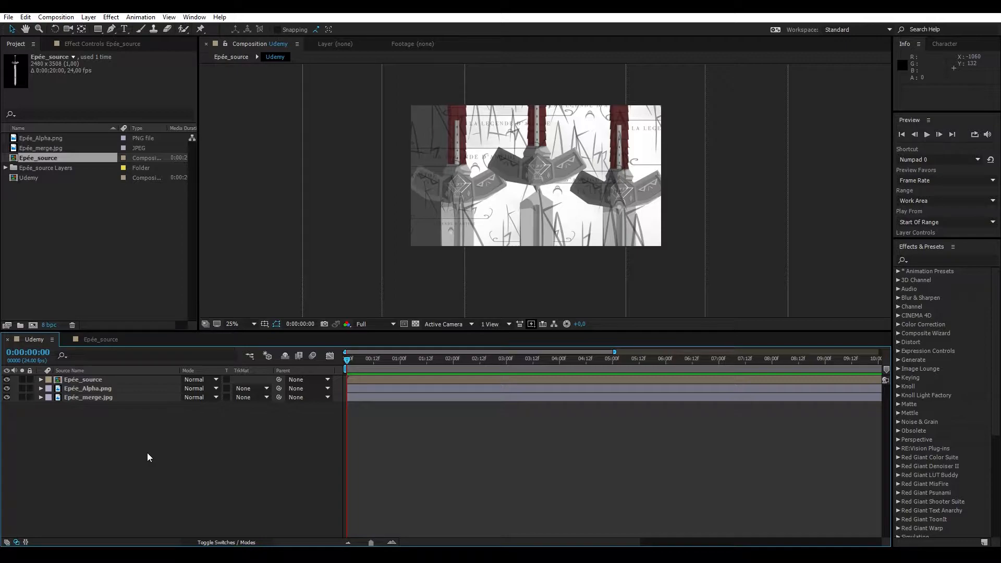
Step: Set the label colour of the Epée_merge.jpg layer to Fuchsia
{"action": "left_click", "coordinate": [47, 381]}
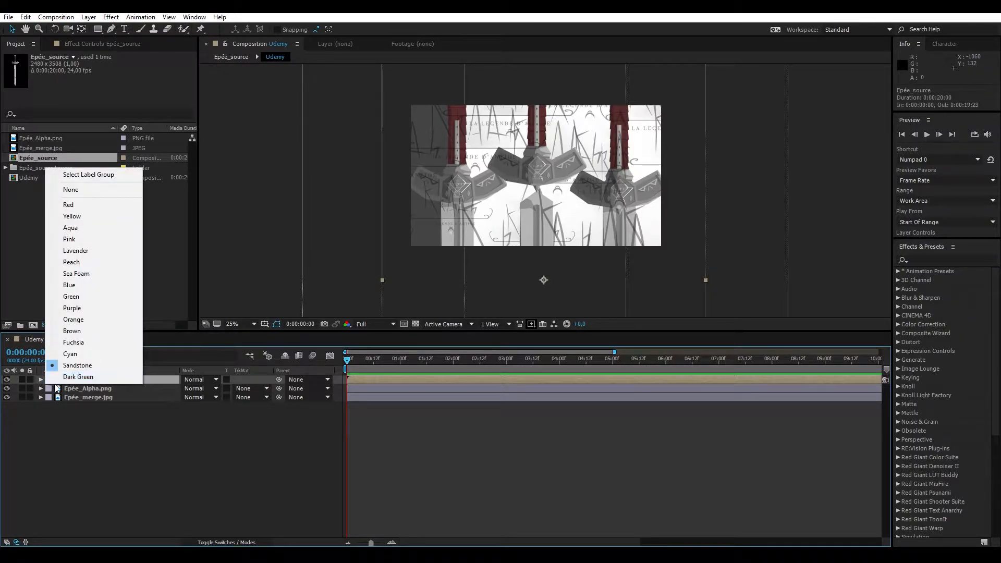
{"action": "left_click", "coordinate": [47, 389]}
{"action": "left_click", "coordinate": [47, 390]}
{"action": "left_click", "coordinate": [48, 398]}
{"action": "left_click", "coordinate": [47, 399]}
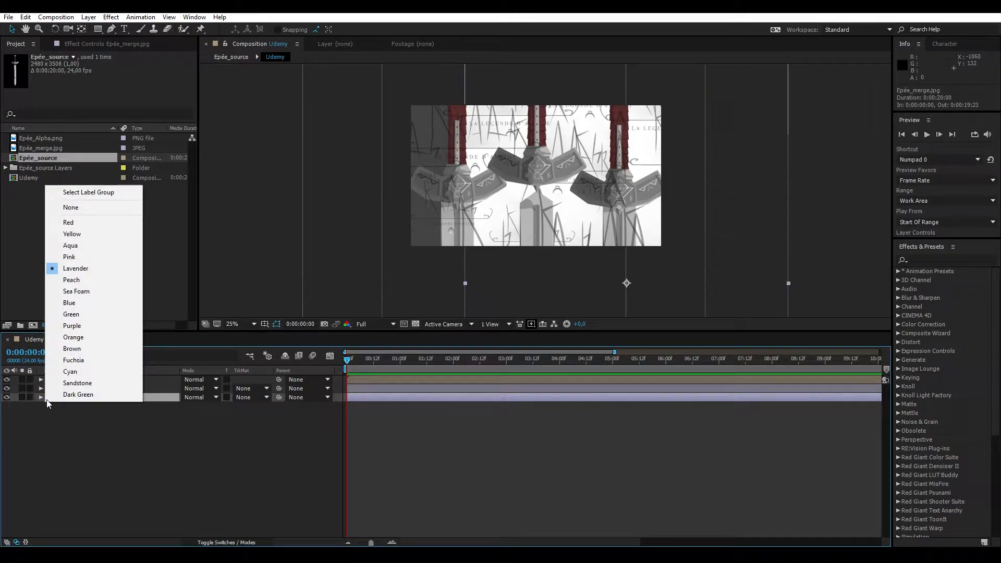
{"action": "left_click", "coordinate": [77, 360]}
Step: Set the label colour of the Epée_Alpha.png layer to Green
{"action": "left_click", "coordinate": [47, 388]}
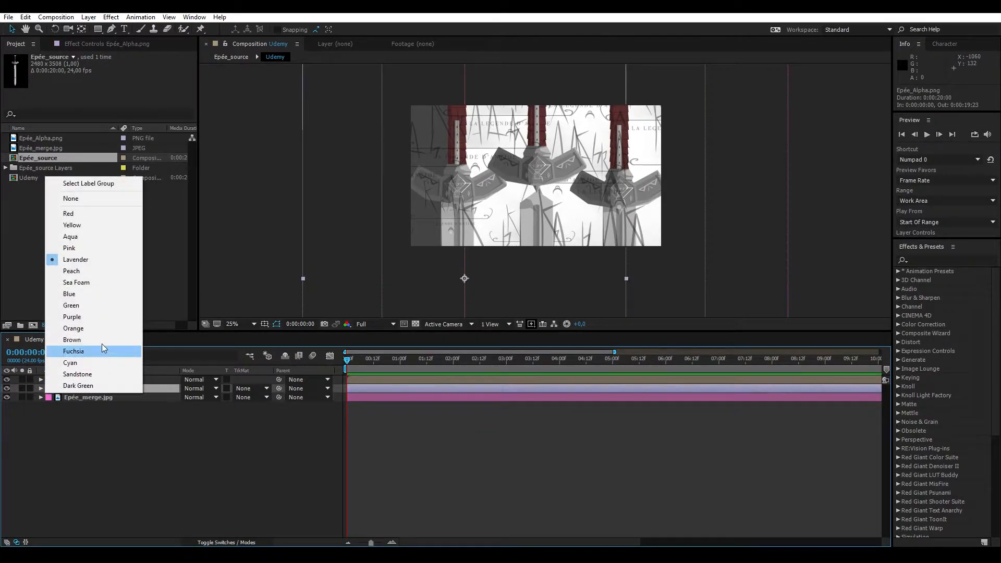
{"action": "left_click", "coordinate": [105, 314]}
{"action": "left_click", "coordinate": [48, 389]}
{"action": "left_click", "coordinate": [100, 304]}
Step: Set the label colour of the Epée_source layer to Red and deselect it
{"action": "left_click", "coordinate": [49, 380]}
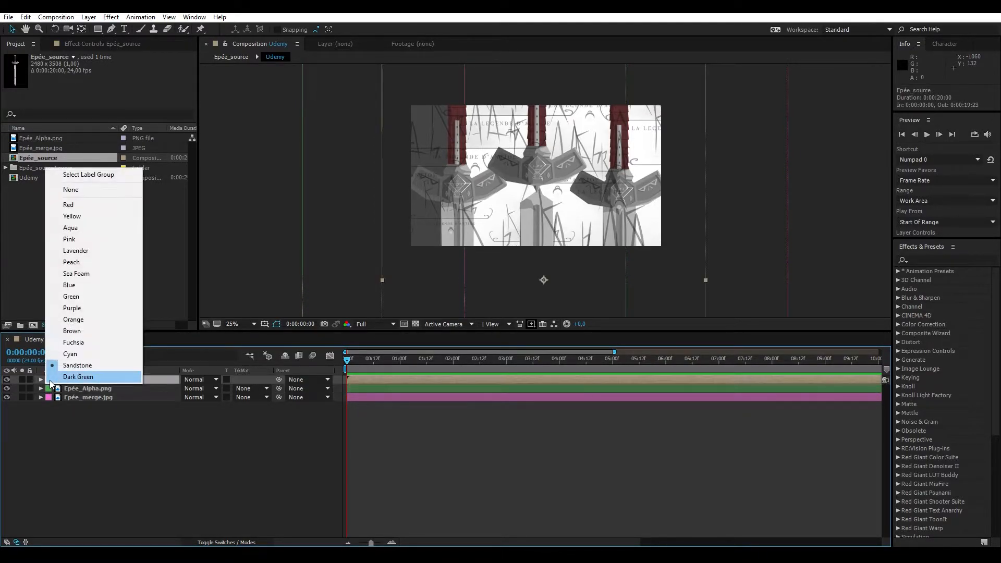
{"action": "left_click", "coordinate": [105, 206]}
{"action": "left_click", "coordinate": [131, 408]}
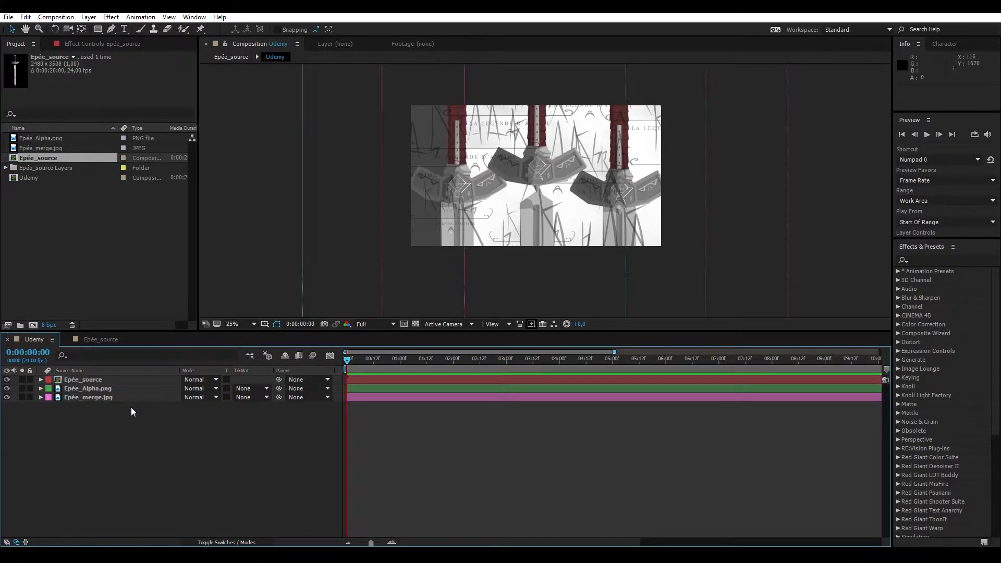
Step: Move the Epée_source layer up in the Udemy composition to about 1032, 1220
{"action": "left_click", "coordinate": [82, 381]}
{"action": "mouse_move", "coordinate": [527, 221]}
{"action": "left_mouse_down"}
{"action": "mouse_move", "coordinate": [586, 124]}
{"action": "mouse_move", "coordinate": [532, 165]}
{"action": "mouse_move", "coordinate": [530, 204]}
{"action": "left_mouse_up"}
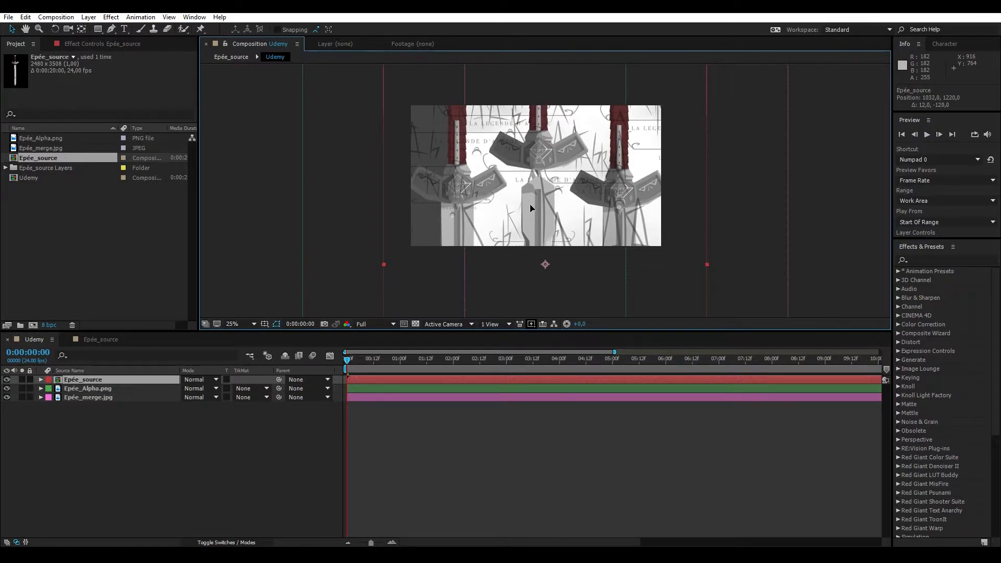
Step: Hide the Epée_source, Epée_Alpha.png and Epée_merge.jpg layers in the Udemy composition
{"action": "left_click", "coordinate": [7, 380]}
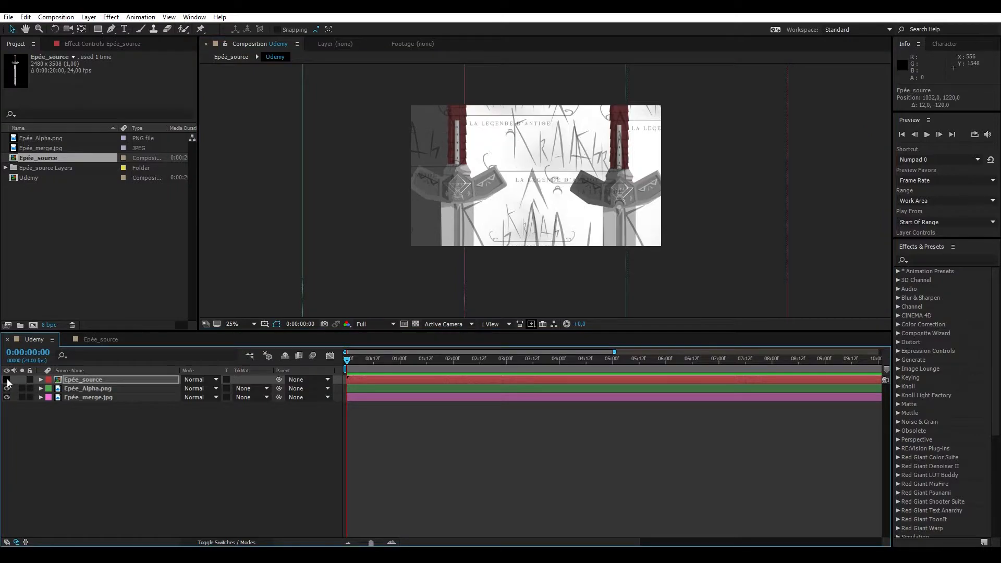
{"action": "left_click", "coordinate": [7, 389]}
{"action": "left_click", "coordinate": [6, 398]}
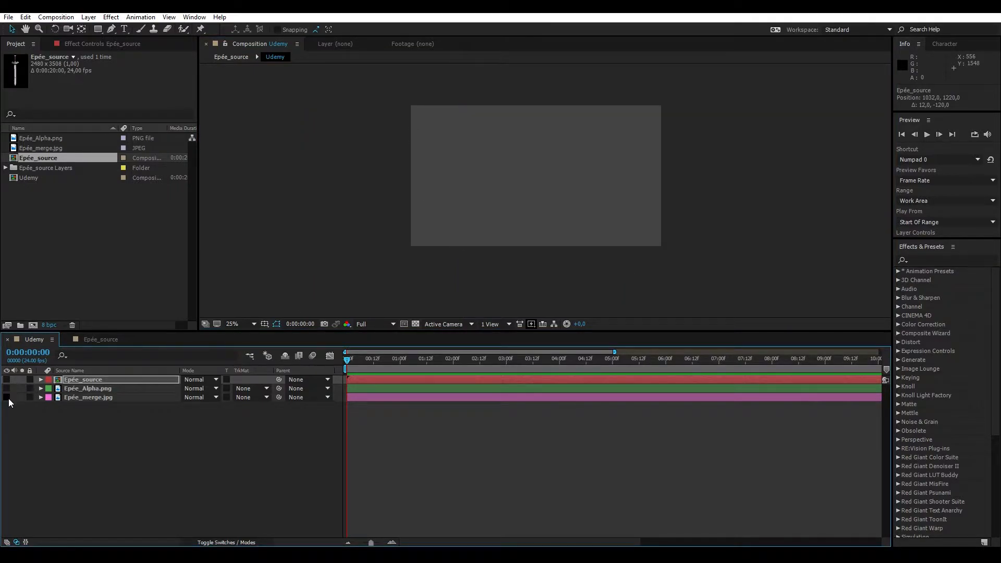
Step: Show Epée_source, Epée_Alpha.png and Epée_merge.jpg alone in turn, and restore the visibility of all three layers
{"action": "left_click", "coordinate": [6, 380]}
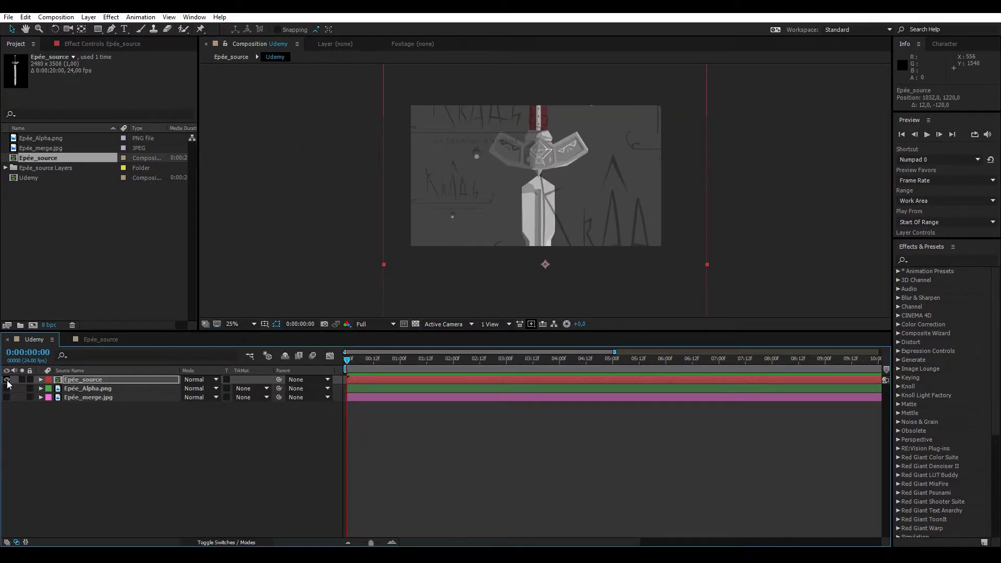
{"action": "left_click", "coordinate": [6, 380]}
{"action": "left_click", "coordinate": [7, 388]}
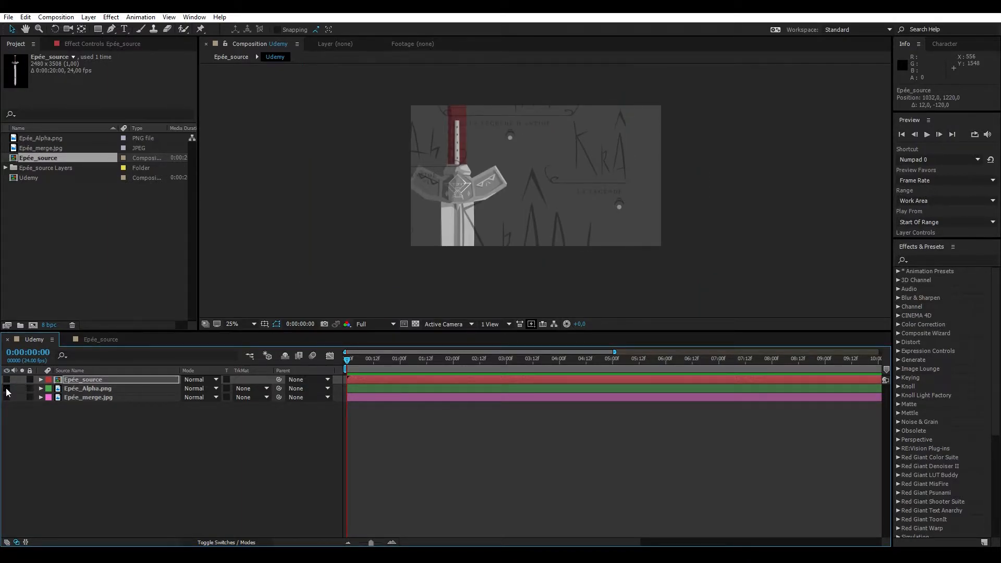
{"action": "left_click", "coordinate": [7, 389]}
{"action": "left_click", "coordinate": [7, 398]}
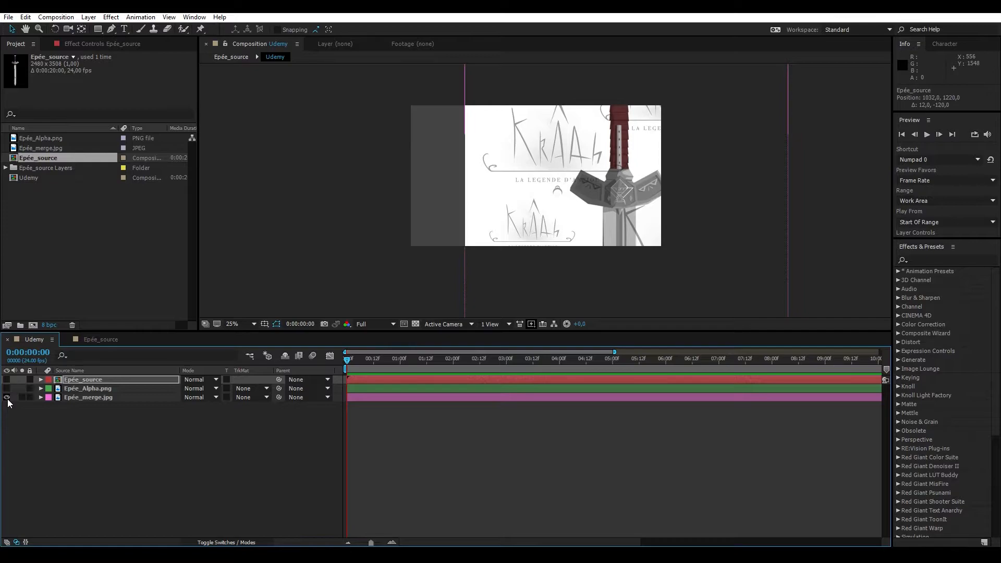
{"action": "left_click", "coordinate": [8, 398]}
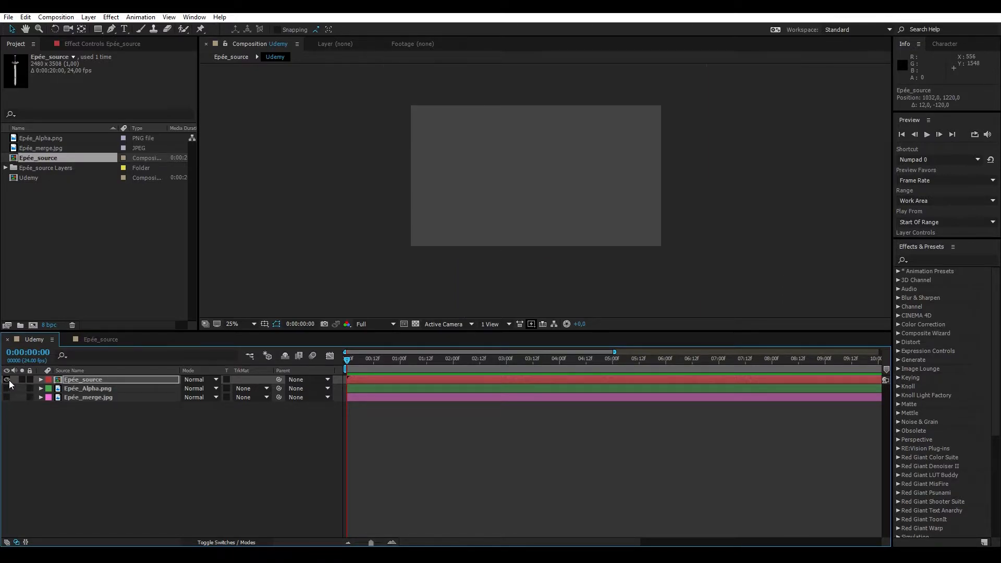
{"action": "left_click", "coordinate": [7, 380]}
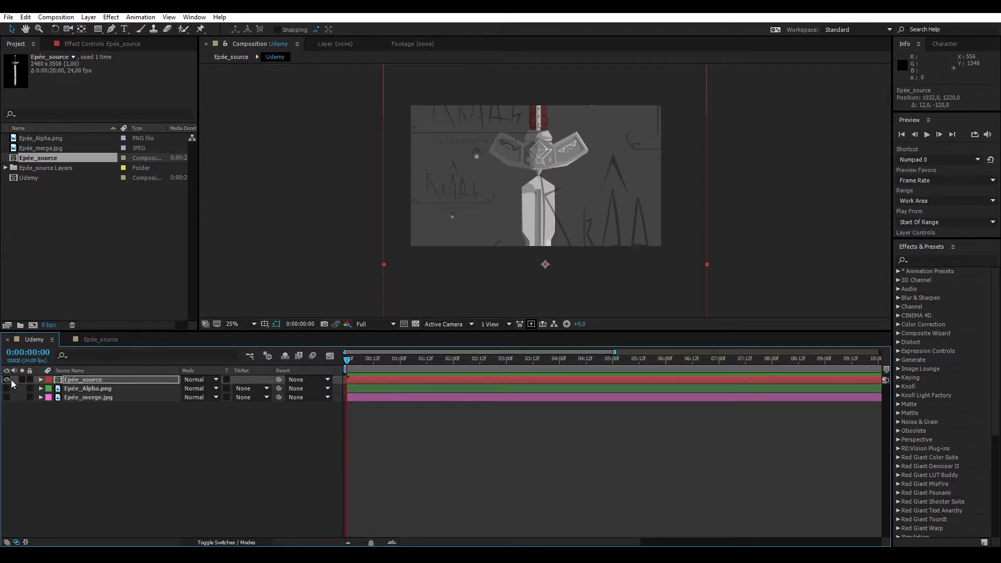
{"action": "left_click_drag", "start_coordinate": [7, 389], "coordinate": [7, 398]}
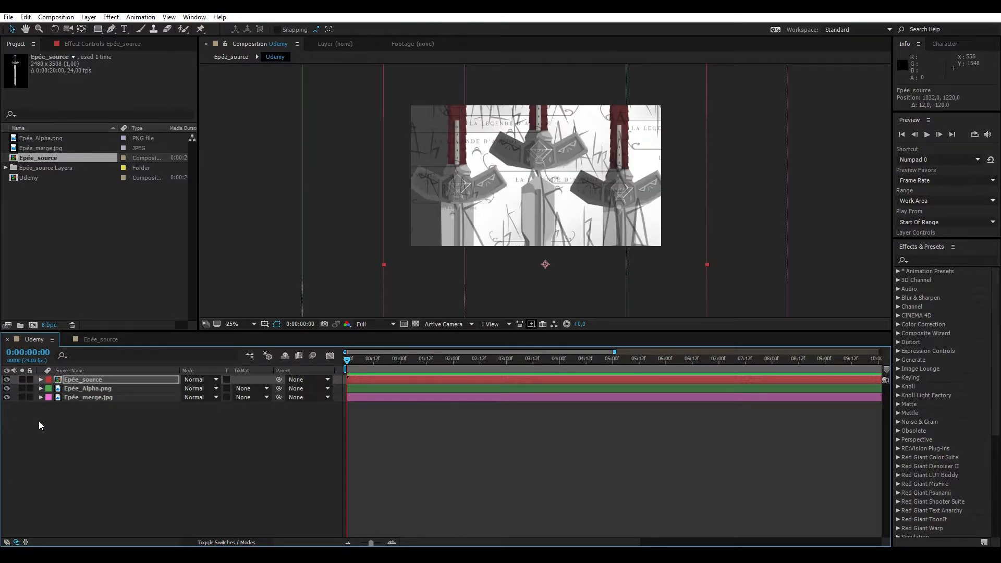
Step: Solo the Epée_Alpha.png, Epée_source and Epée_merge.jpg layers in turn, and turn solo off for all of them
{"action": "left_click", "coordinate": [70, 394]}
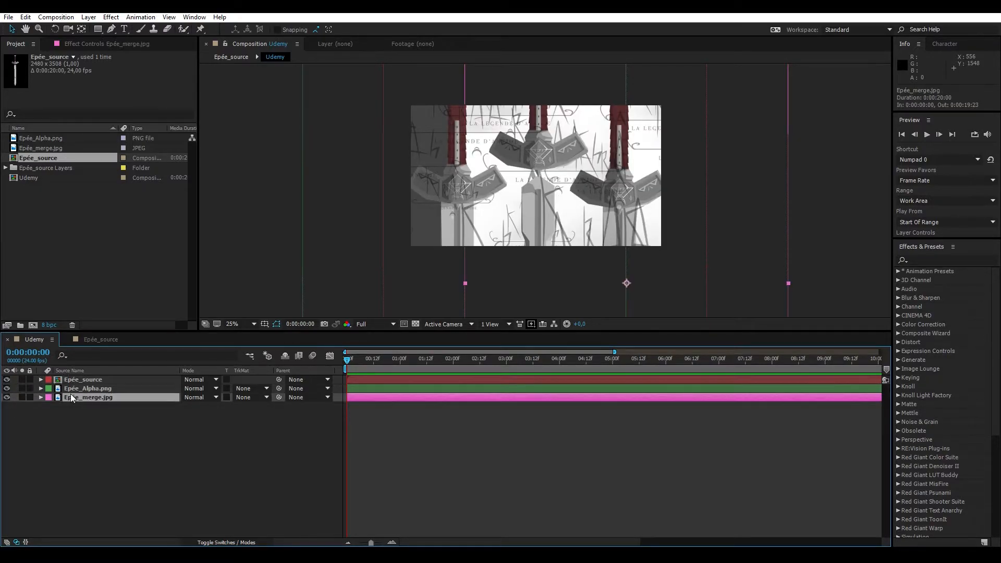
{"action": "left_click", "coordinate": [70, 388]}
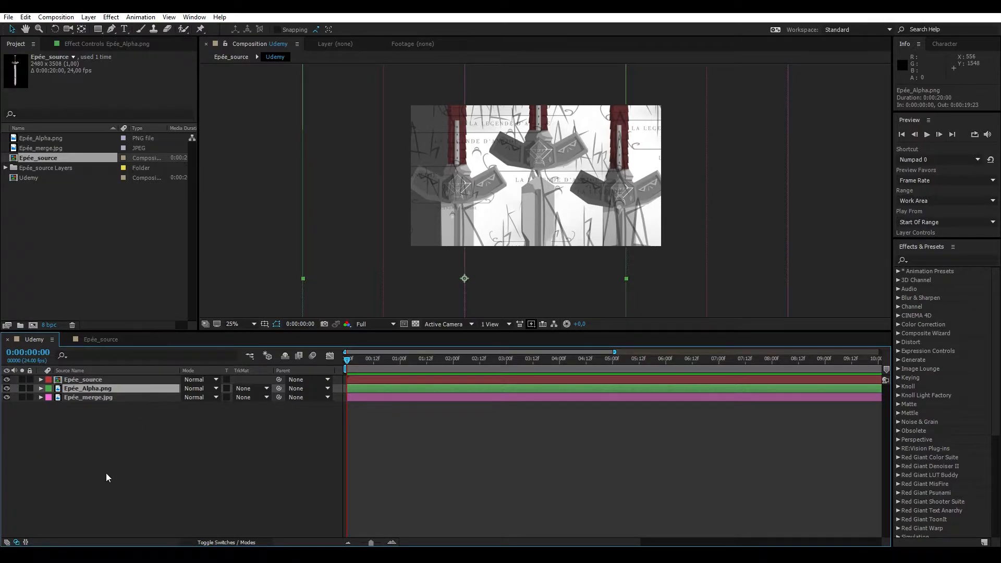
{"action": "left_click", "coordinate": [22, 389]}
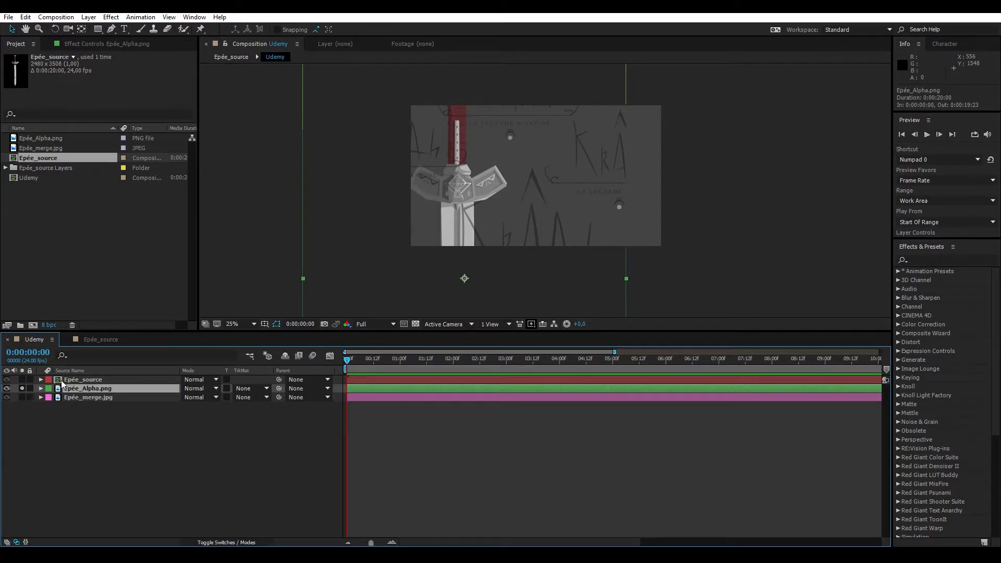
{"action": "left_click", "coordinate": [21, 379]}
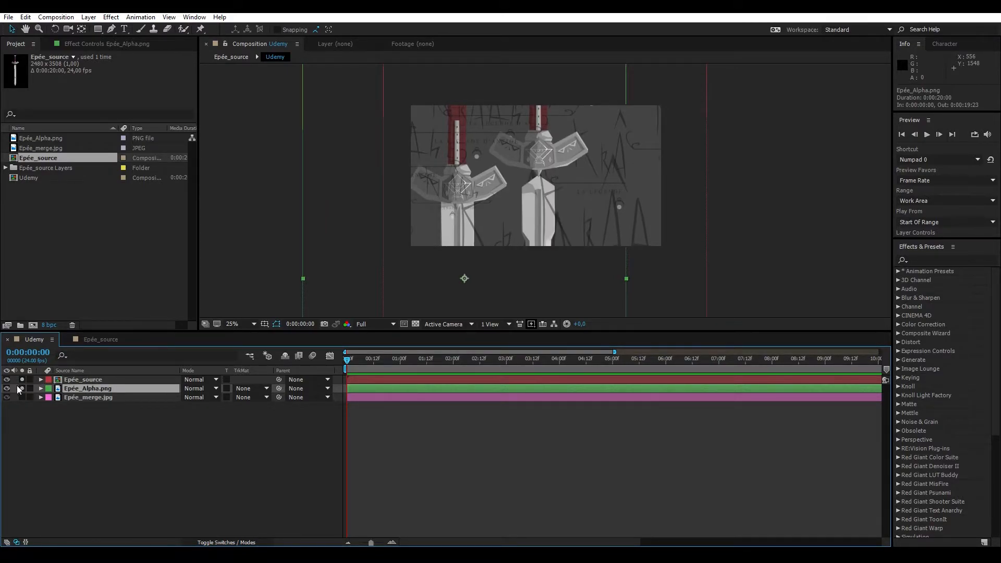
{"action": "left_click", "coordinate": [21, 389]}
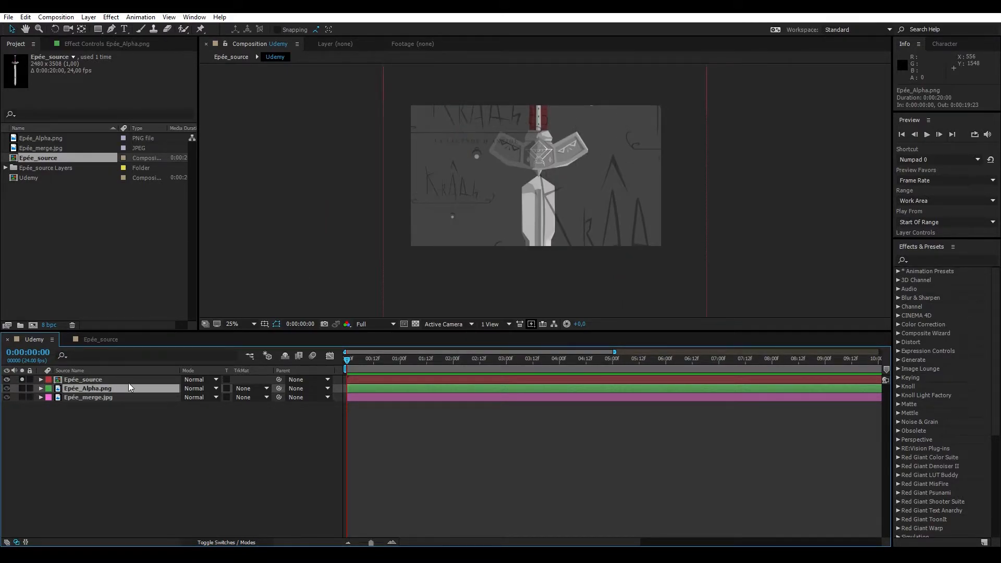
{"action": "left_click", "coordinate": [22, 380]}
{"action": "left_click", "coordinate": [22, 398]}
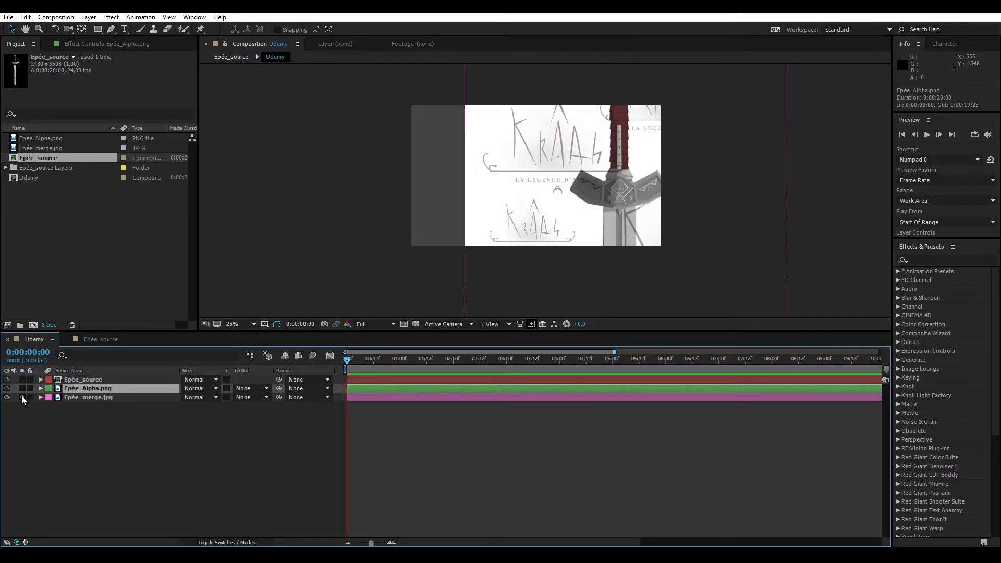
{"action": "left_click", "coordinate": [22, 397]}
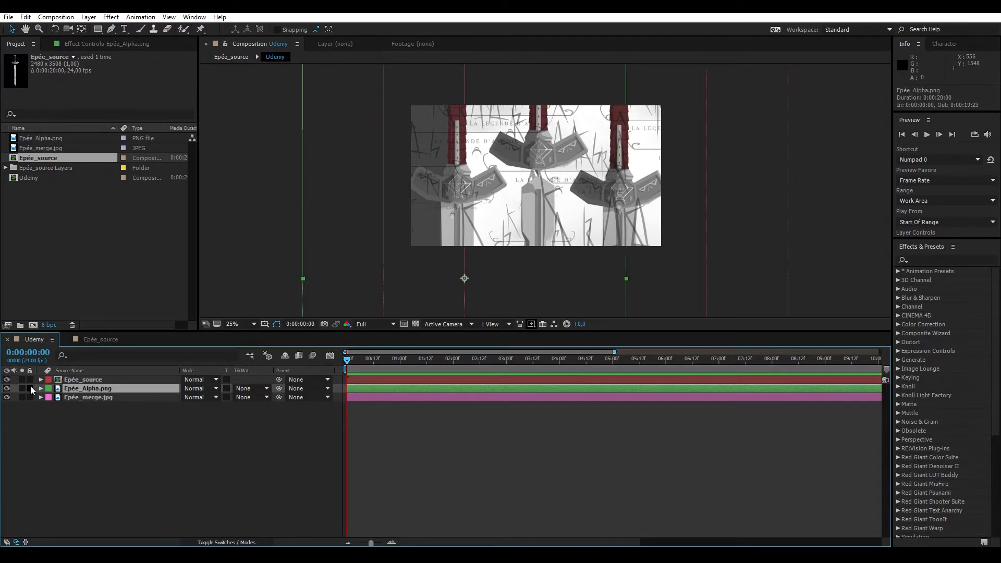
Step: Lock the Epée_Alpha.png and Epée_merge.jpg layers and try to select the locked layers
{"action": "left_click_drag", "start_coordinate": [30, 389], "coordinate": [30, 398]}
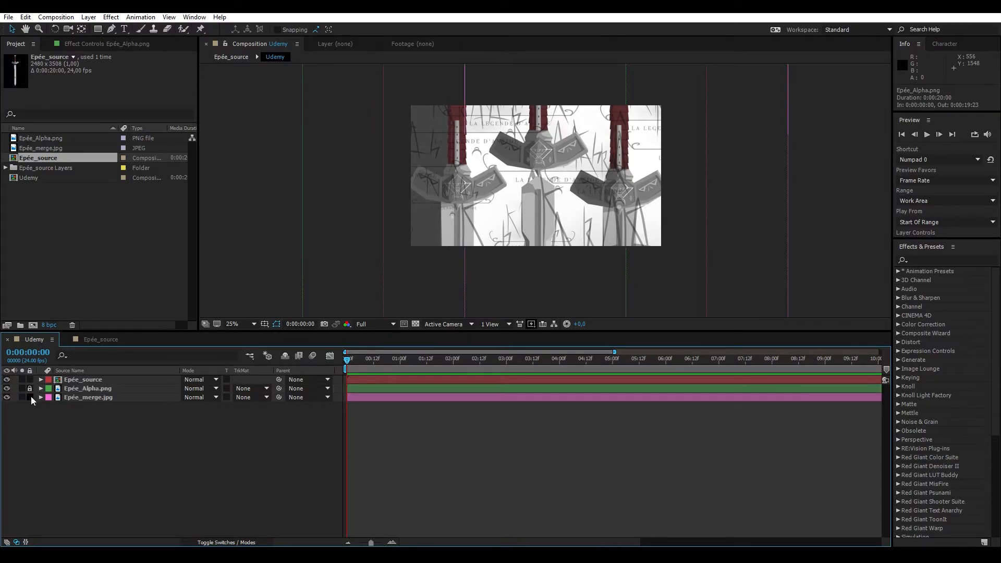
{"action": "left_click", "coordinate": [74, 386]}
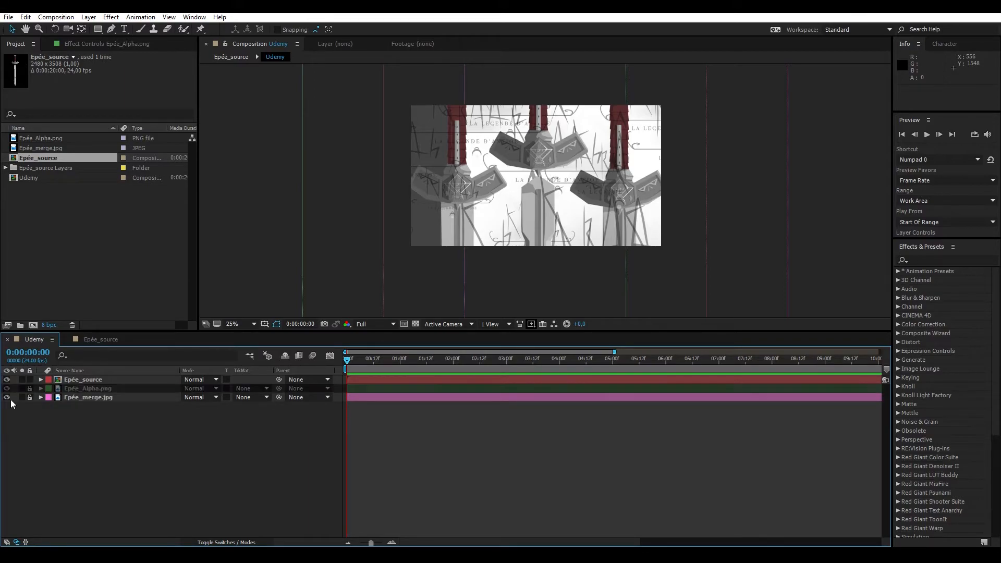
{"action": "left_click", "coordinate": [365, 184]}
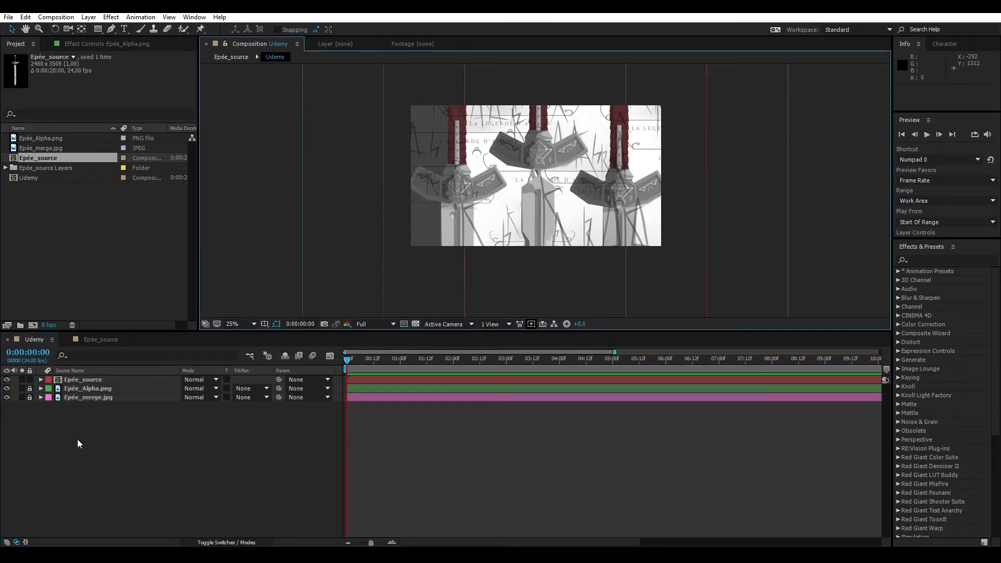
Step: Move the Epée_source layer to about 984, 1208 and try to grab the two locked layers in the composition
{"action": "left_click", "coordinate": [107, 382]}
{"action": "left_click_drag", "start_coordinate": [577, 155], "coordinate": [498, 174]}
{"action": "left_click", "coordinate": [660, 210]}
{"action": "left_click_drag", "start_coordinate": [771, 135], "coordinate": [843, 213]}
{"action": "left_click_drag", "start_coordinate": [775, 190], "coordinate": [814, 236]}
{"action": "left_click_drag", "start_coordinate": [321, 118], "coordinate": [391, 274]}
{"action": "left_click_drag", "start_coordinate": [321, 167], "coordinate": [348, 229]}
{"action": "mouse_move", "coordinate": [571, 167]}
{"action": "left_mouse_down"}
{"action": "mouse_move", "coordinate": [567, 179]}
{"action": "mouse_move", "coordinate": [552, 158]}
{"action": "left_mouse_up"}
{"action": "mouse_move", "coordinate": [506, 188]}
{"action": "left_mouse_down"}
{"action": "mouse_move", "coordinate": [515, 189]}
{"action": "mouse_move", "coordinate": [510, 201]}
{"action": "left_mouse_up"}
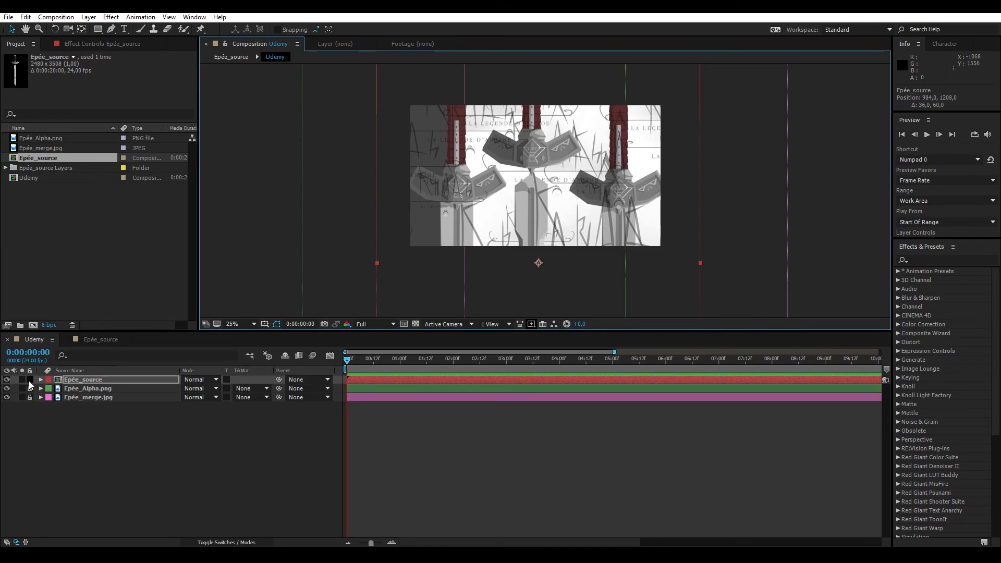